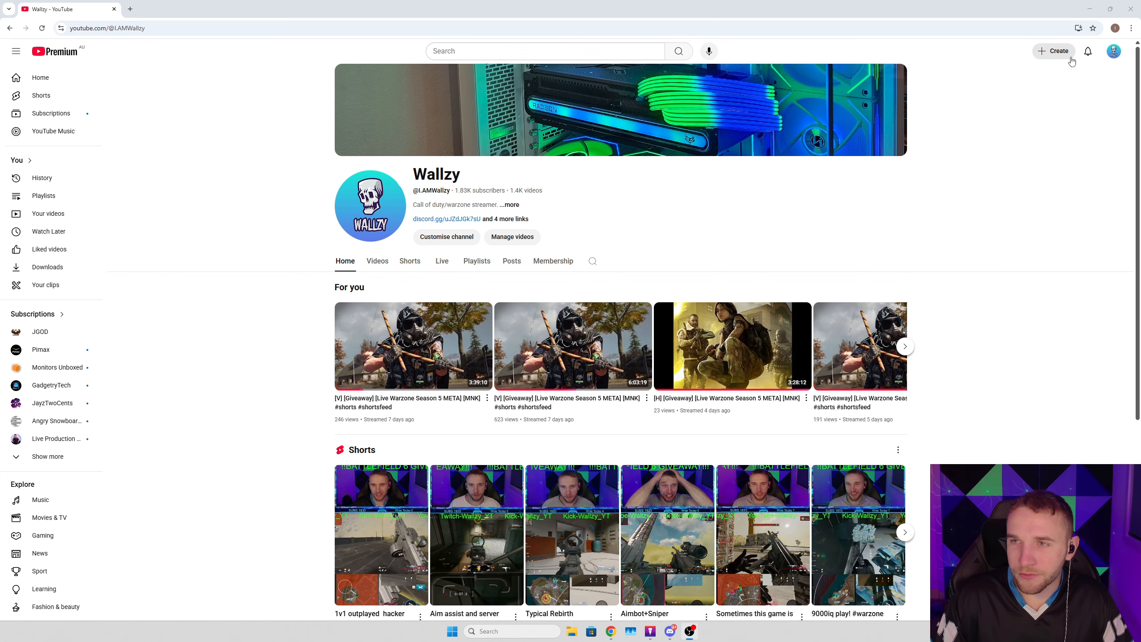
Step: Open the channel's live streaming manager and start scheduling a stream with new settings instead of reusing previous ones
{"action": "left_click", "coordinate": [1060, 52]}
{"action": "left_click", "coordinate": [1071, 91]}
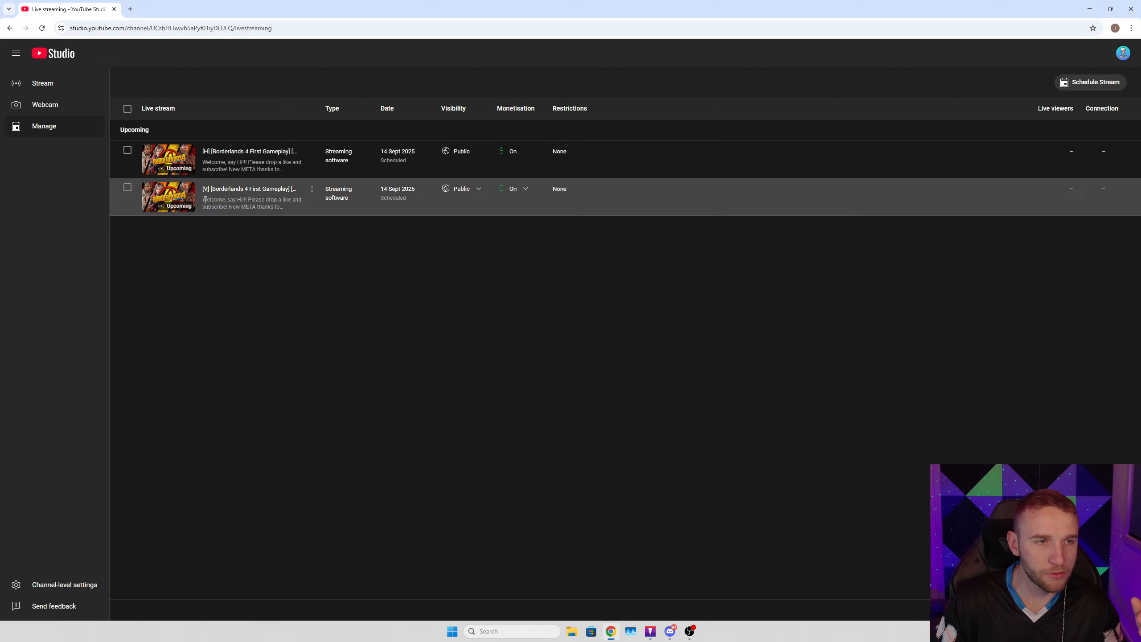
{"action": "left_click", "coordinate": [1099, 83]}
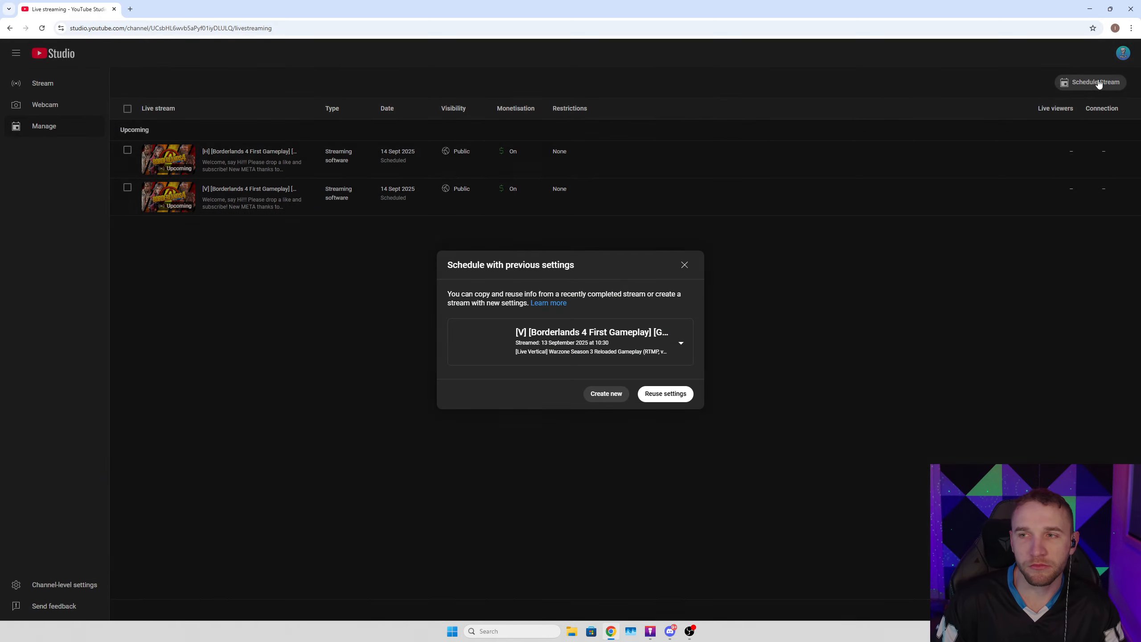
{"action": "left_click", "coordinate": [605, 394]}
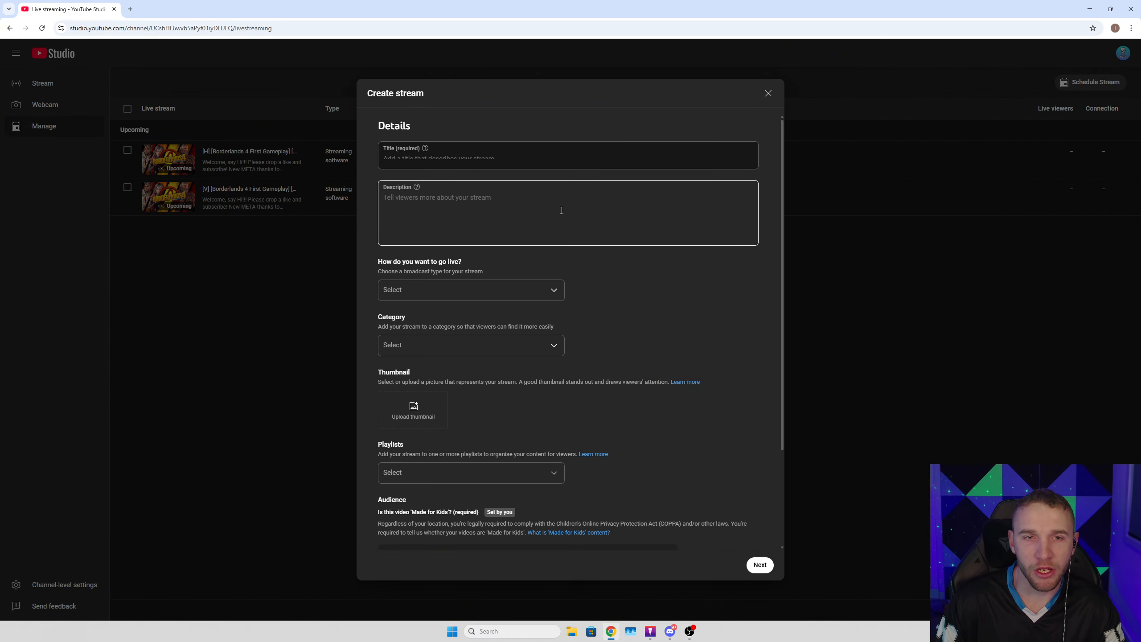
Step: Title the new stream "hor" and review the remaining details, keeping streaming software as the broadcast type
{"action": "left_click", "coordinate": [425, 184]}
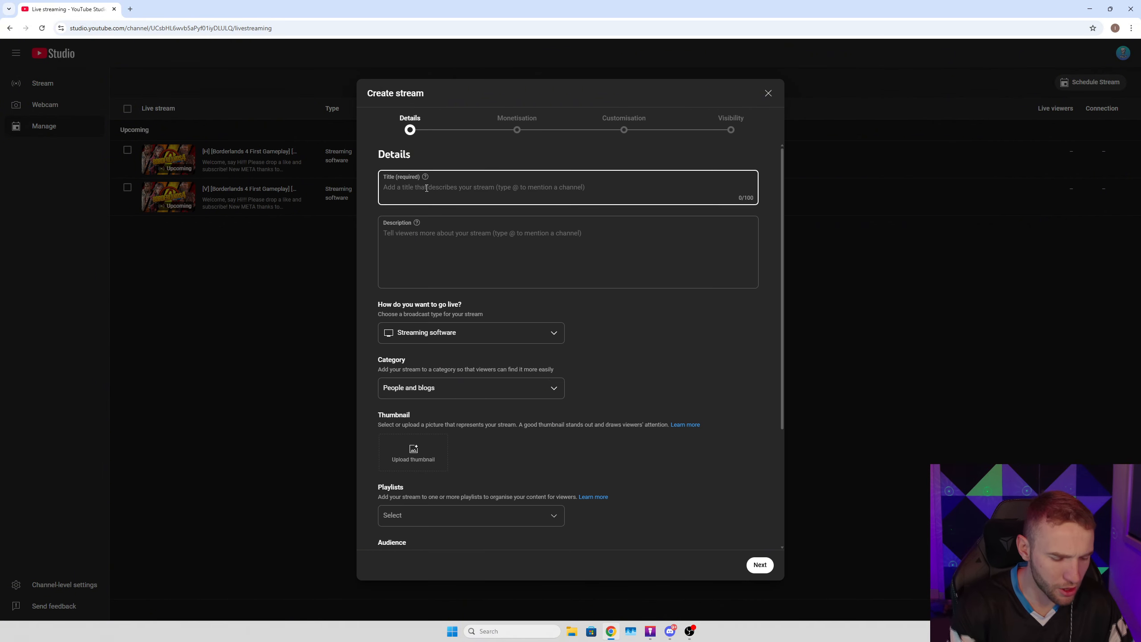
{"action": "type", "text": "hor"}
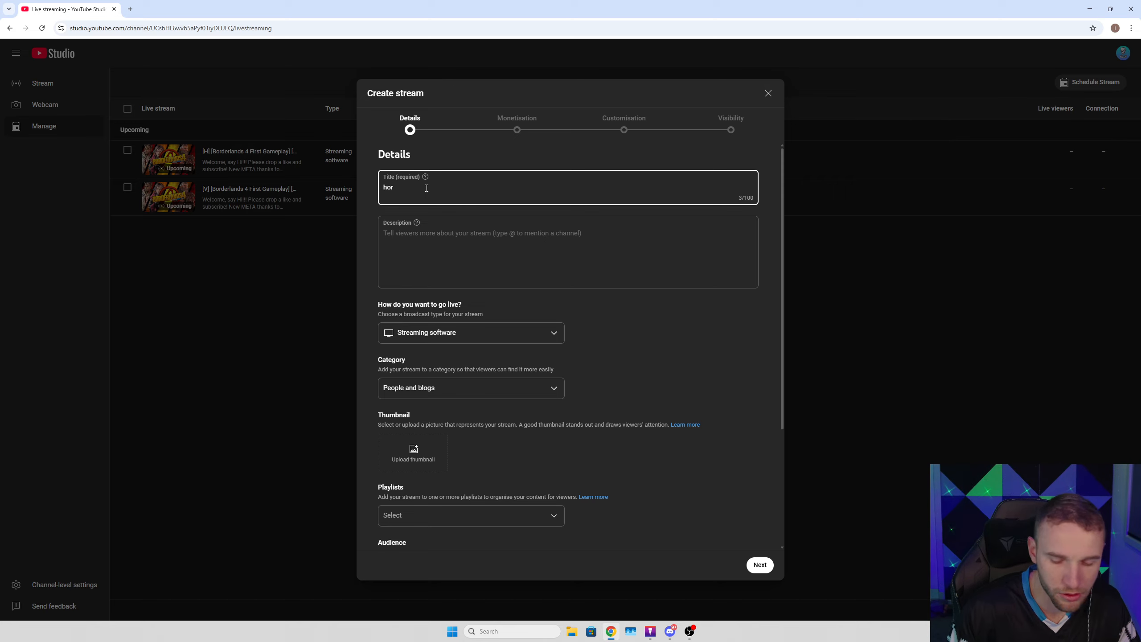
{"action": "scroll", "coordinate": [588, 312], "scroll_direction": "down", "scroll_amount": 1}
{"action": "scroll", "coordinate": [587, 311], "scroll_direction": "down", "scroll_amount": 2}
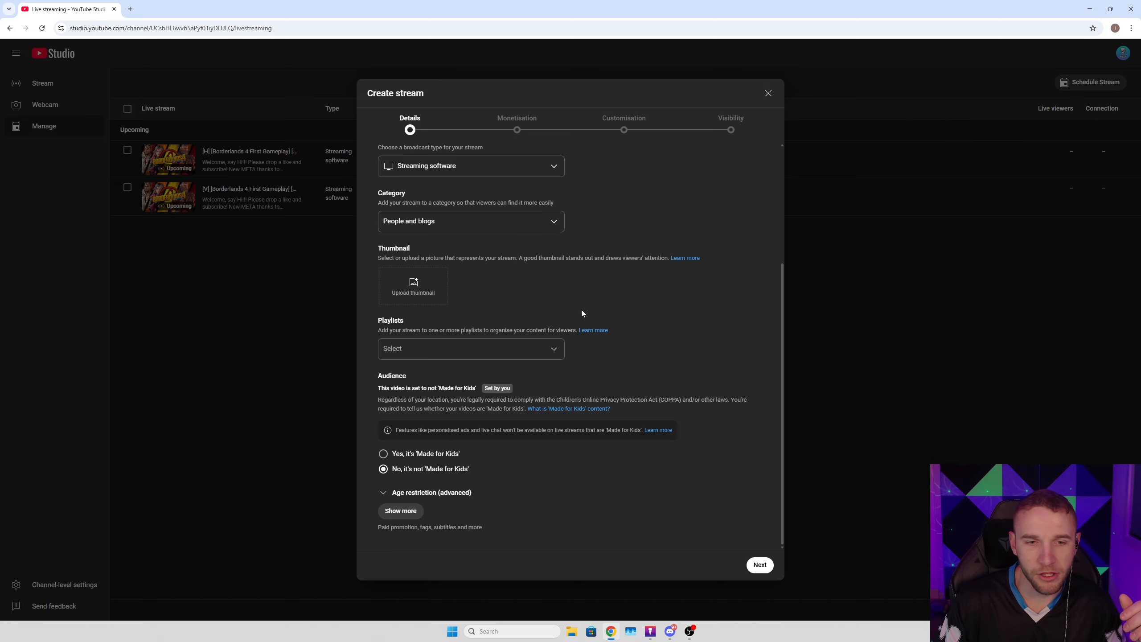
{"action": "scroll", "coordinate": [417, 441], "scroll_direction": "up", "scroll_amount": 3}
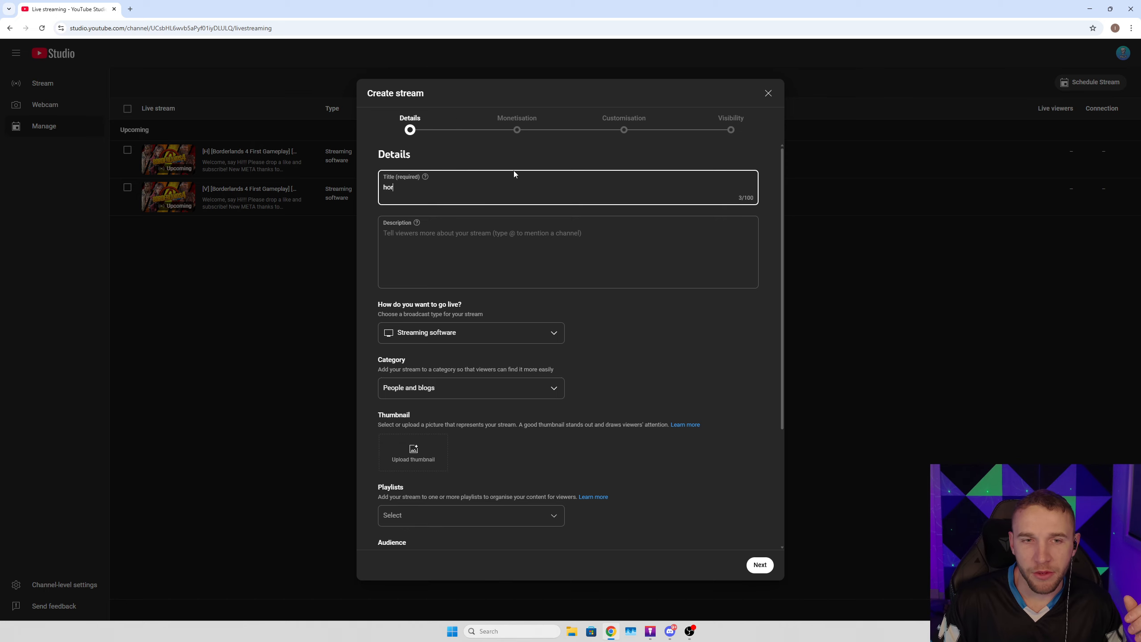
{"action": "scroll", "coordinate": [469, 396], "scroll_direction": "down", "scroll_amount": 3}
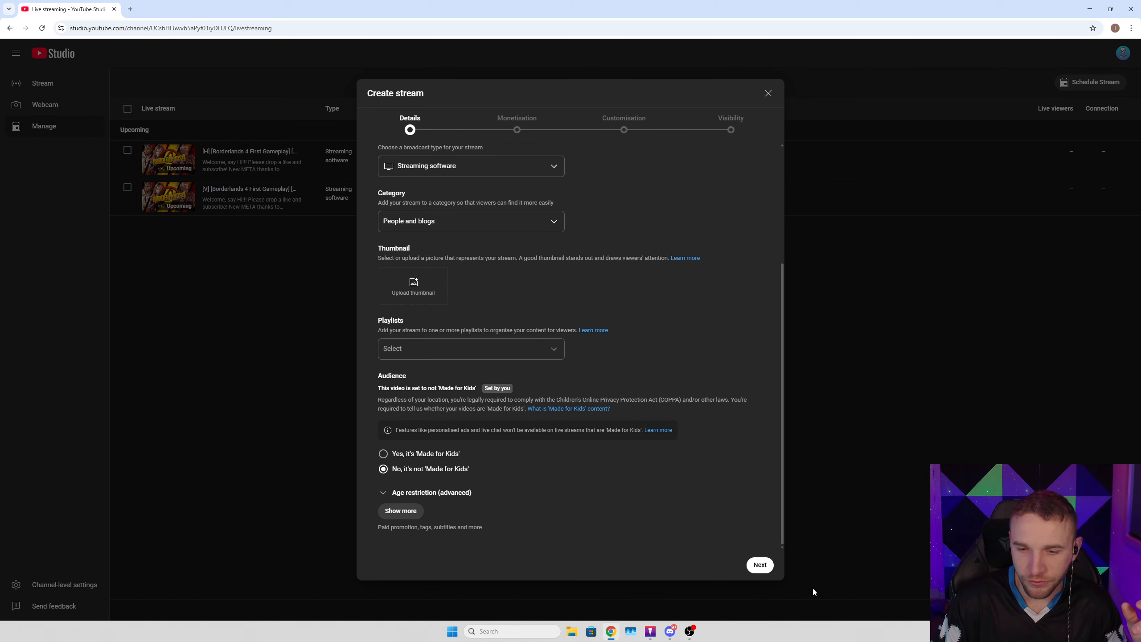
Step: Accept the details, monetisation and customisation settings of the "hor" stream and proceed to its visibility settings
{"action": "left_click", "coordinate": [759, 566]}
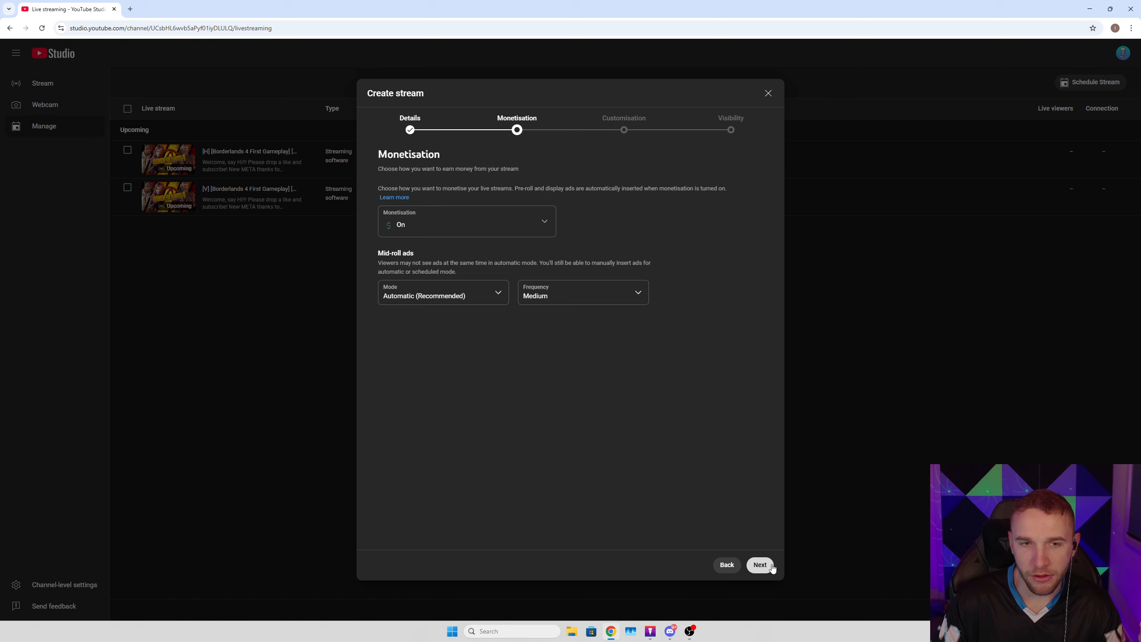
{"action": "left_click", "coordinate": [760, 565]}
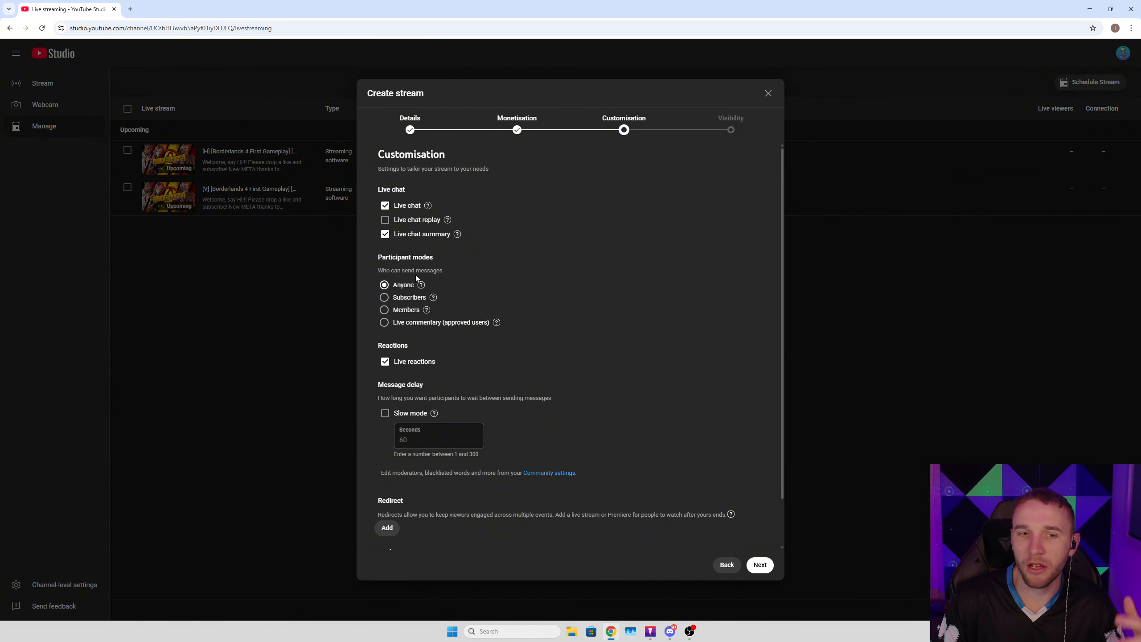
{"action": "scroll", "coordinate": [416, 274], "scroll_direction": "down", "scroll_amount": 2}
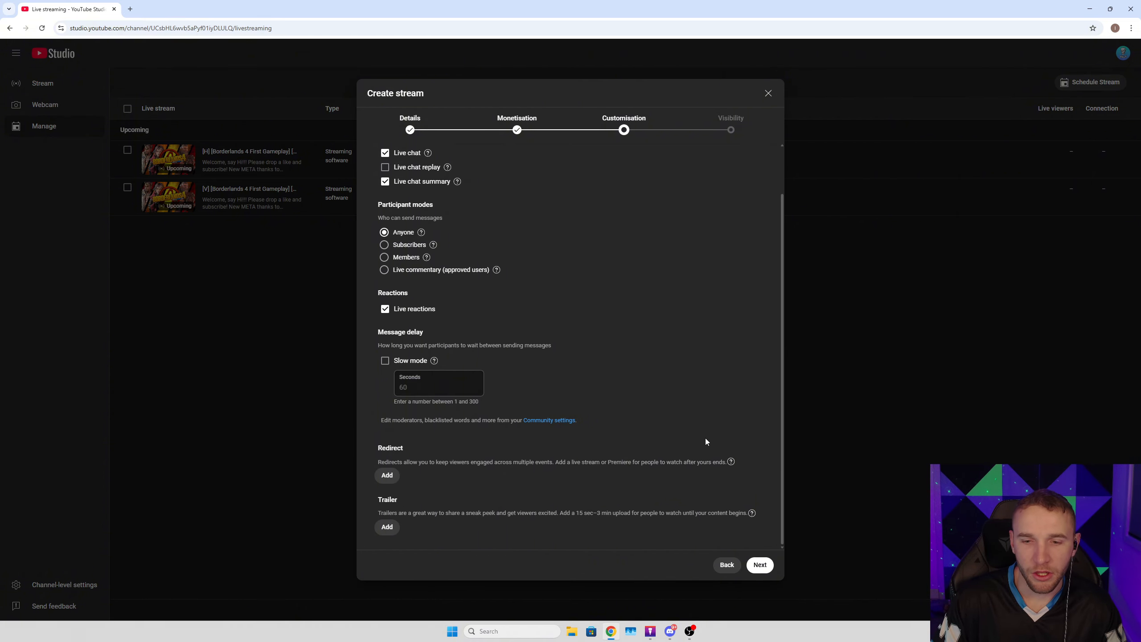
{"action": "left_click", "coordinate": [760, 565]}
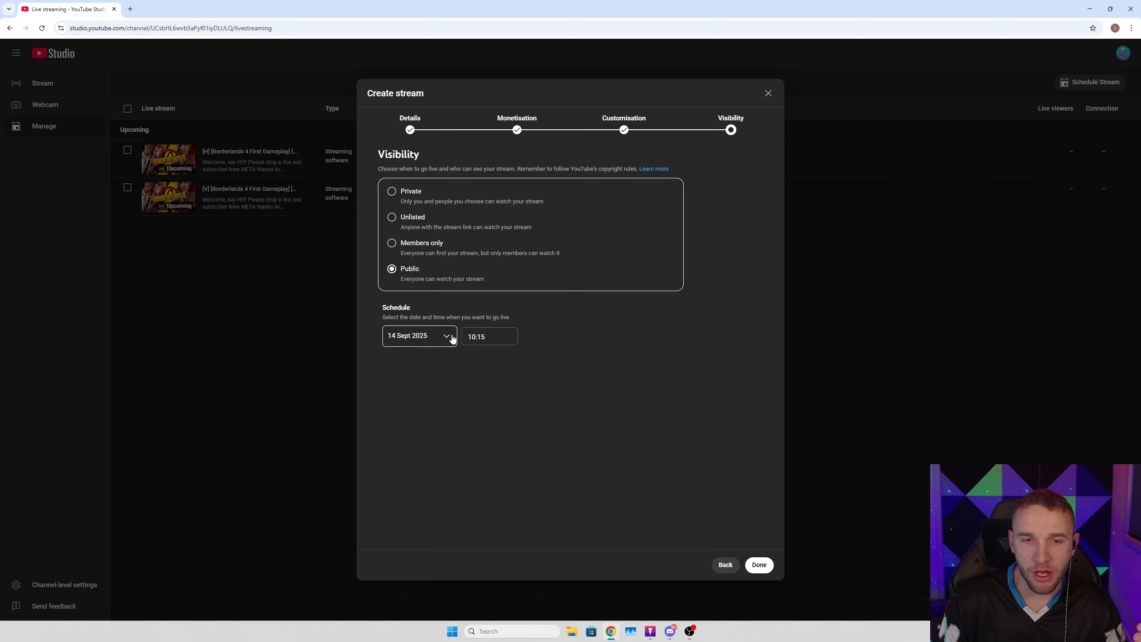
{"action": "left_click", "coordinate": [488, 337]}
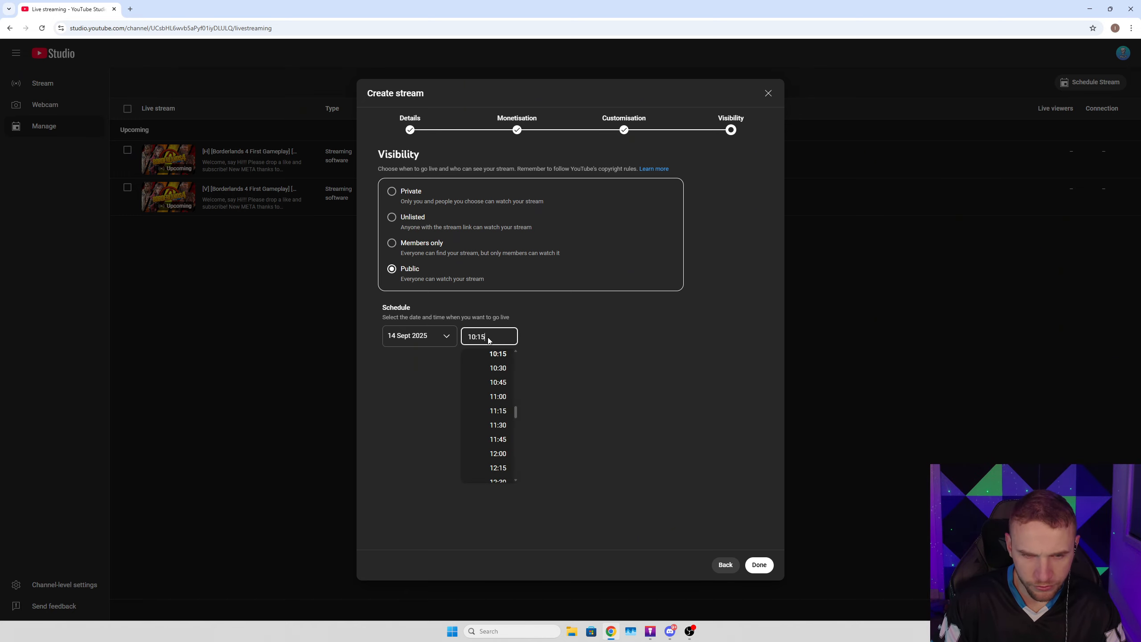
{"action": "left_click", "coordinate": [458, 351]}
{"action": "left_click", "coordinate": [433, 340]}
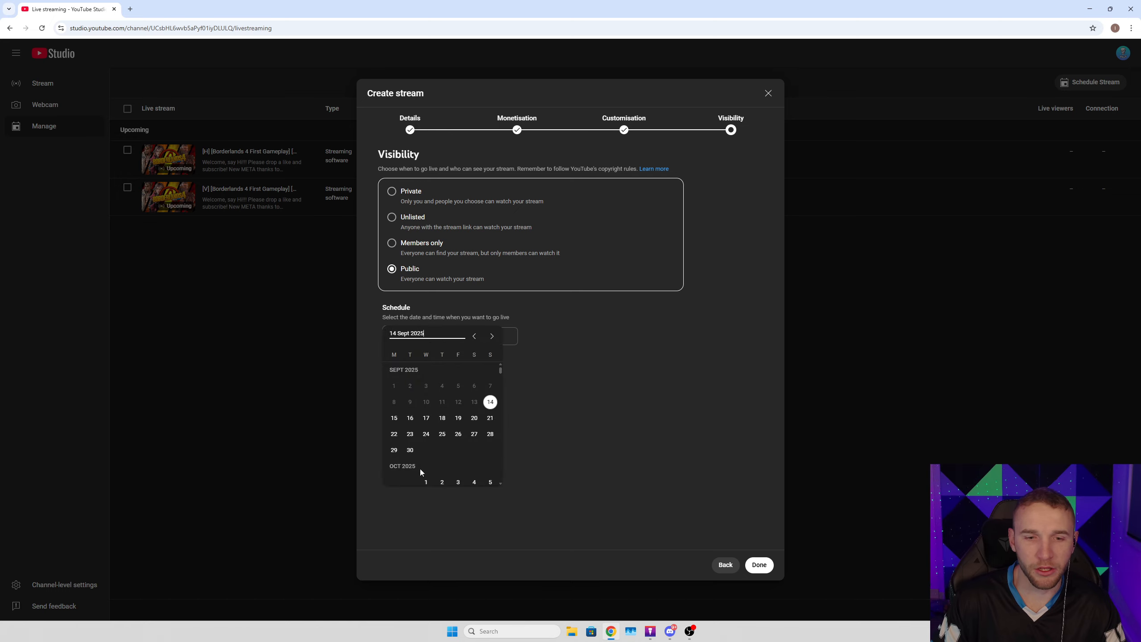
{"action": "left_click", "coordinate": [612, 370]}
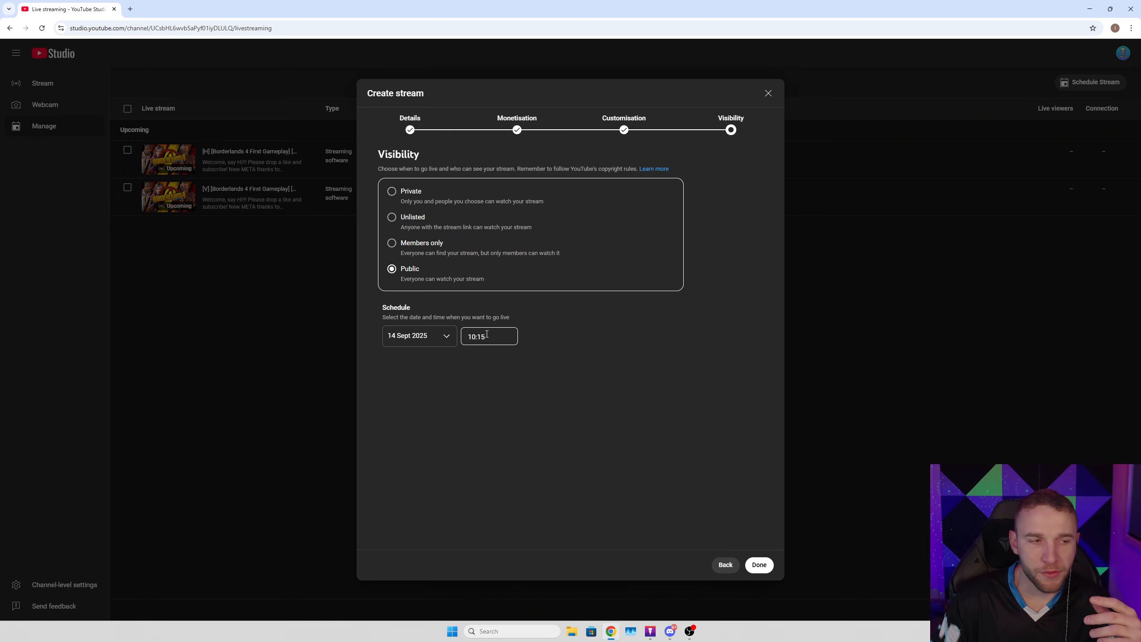
Step: Schedule the public "hor" stream for 15 Sept 2025 at 17:00 and finish creating it
{"action": "left_click", "coordinate": [433, 339]}
{"action": "left_click", "coordinate": [394, 418]}
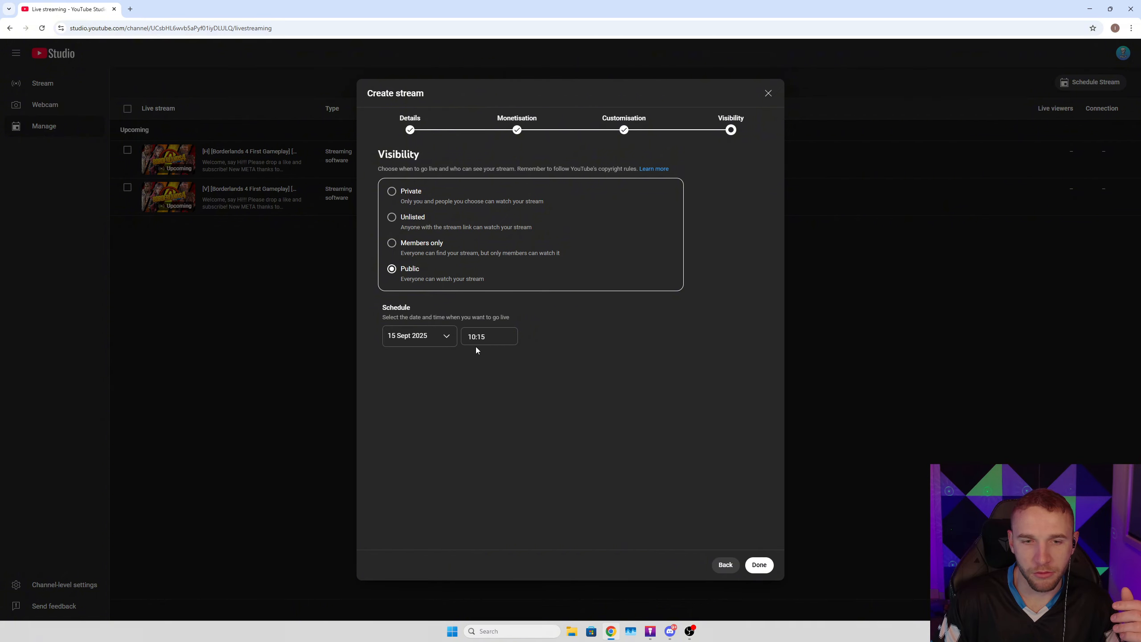
{"action": "left_click", "coordinate": [486, 338]}
{"action": "scroll", "coordinate": [486, 421], "scroll_direction": "down", "scroll_amount": 5}
{"action": "scroll", "coordinate": [486, 423], "scroll_direction": "down", "scroll_amount": 3}
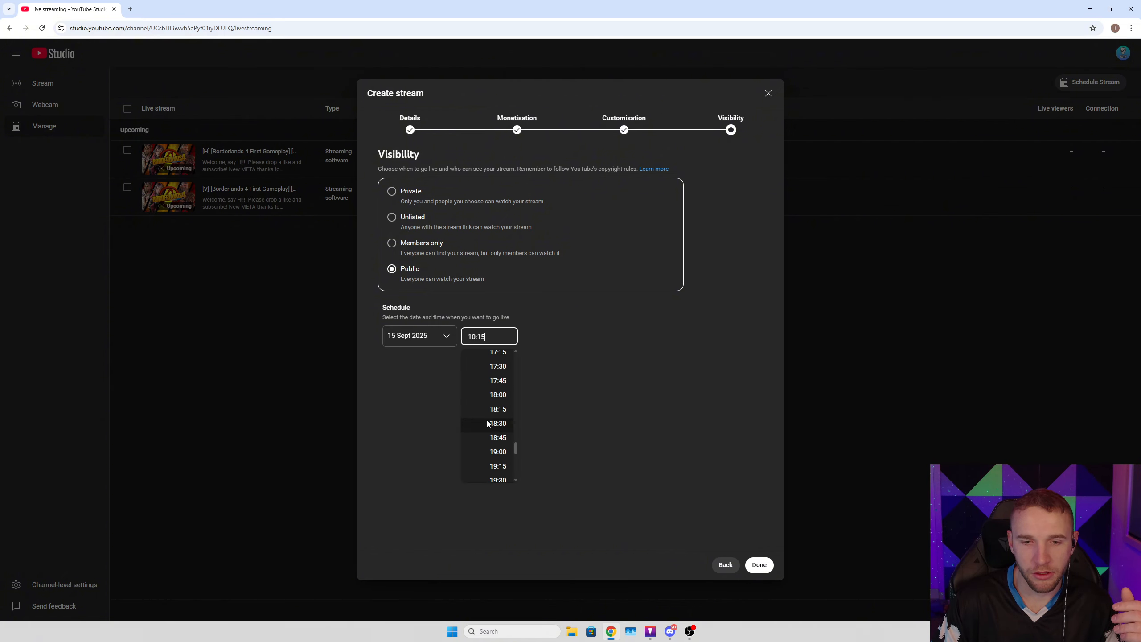
{"action": "scroll", "coordinate": [508, 367], "scroll_direction": "up", "scroll_amount": 1}
{"action": "left_click", "coordinate": [499, 369]}
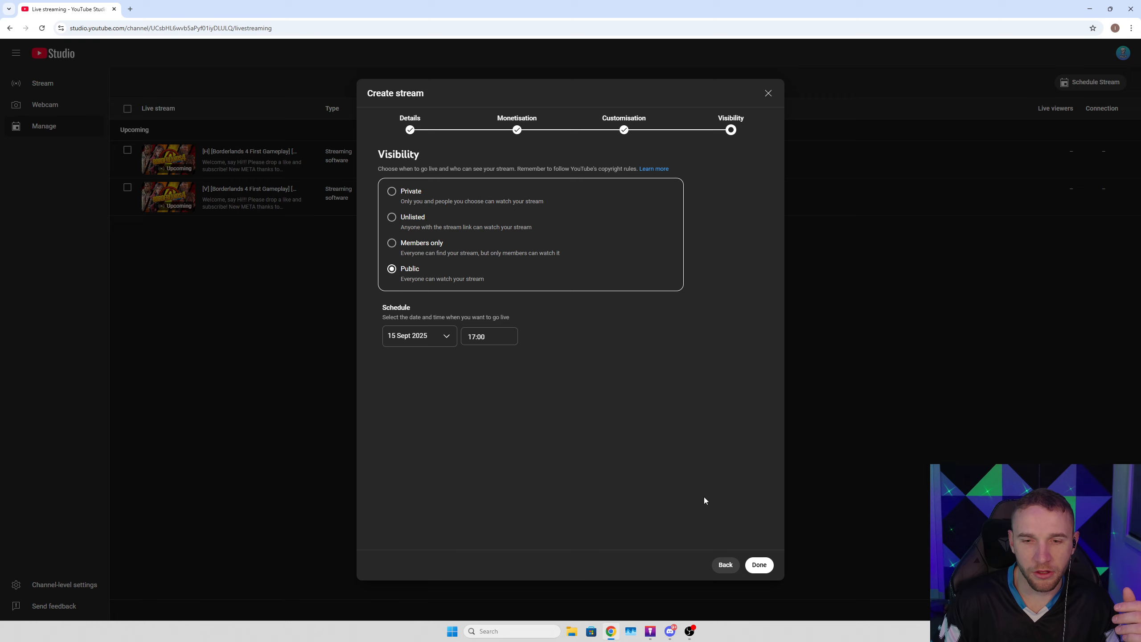
{"action": "left_click", "coordinate": [761, 568]}
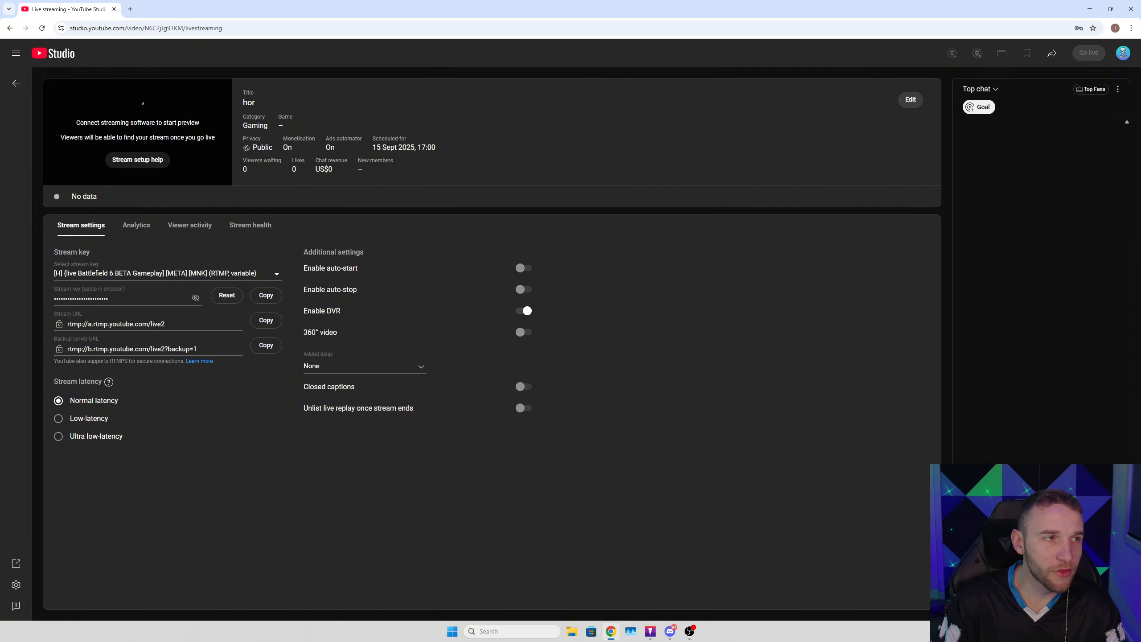
Step: Bring up OBS, examine the server and stream key fields in its Stream settings, and return to YouTube Studio
{"action": "left_click_drag", "start_coordinate": [0, 315], "coordinate": [638, 1]}
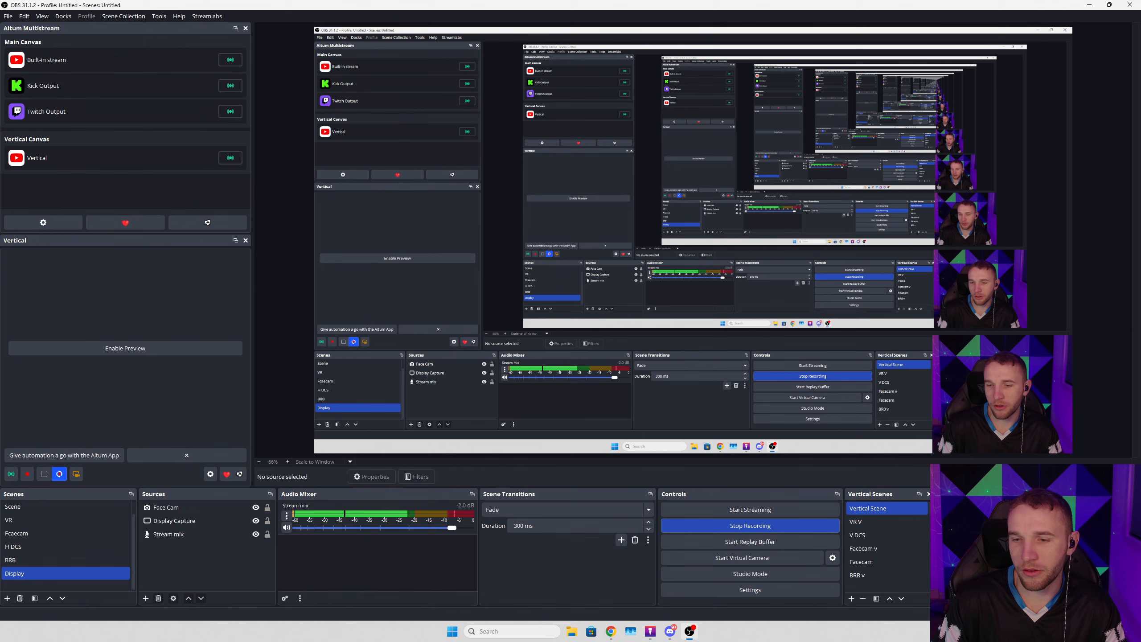
{"action": "left_click", "coordinate": [764, 590]}
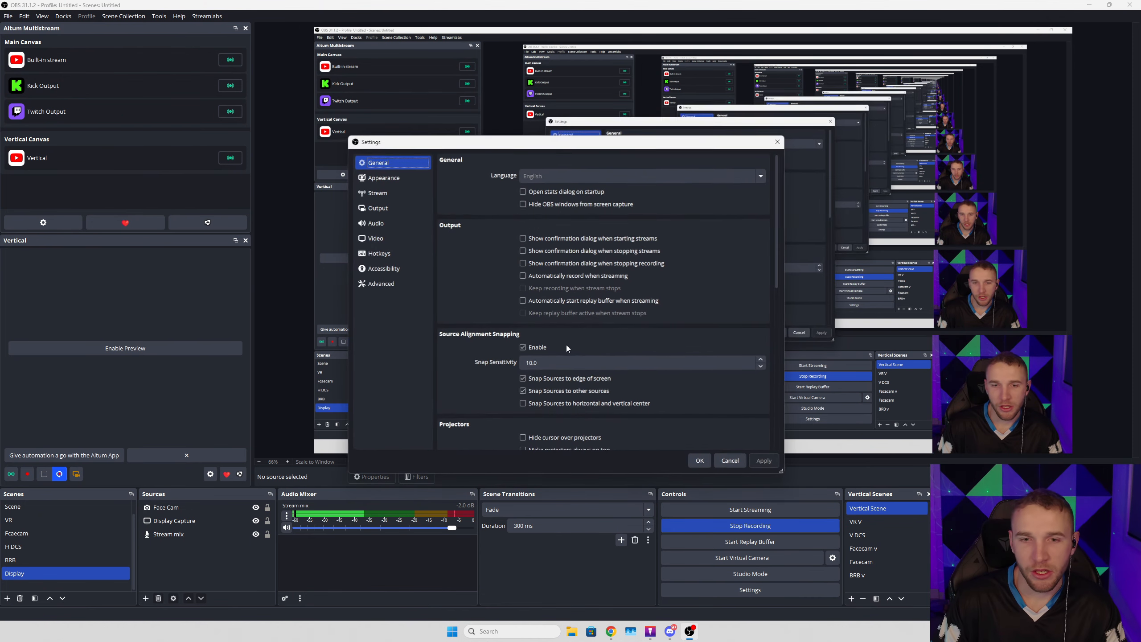
{"action": "left_click", "coordinate": [421, 197]}
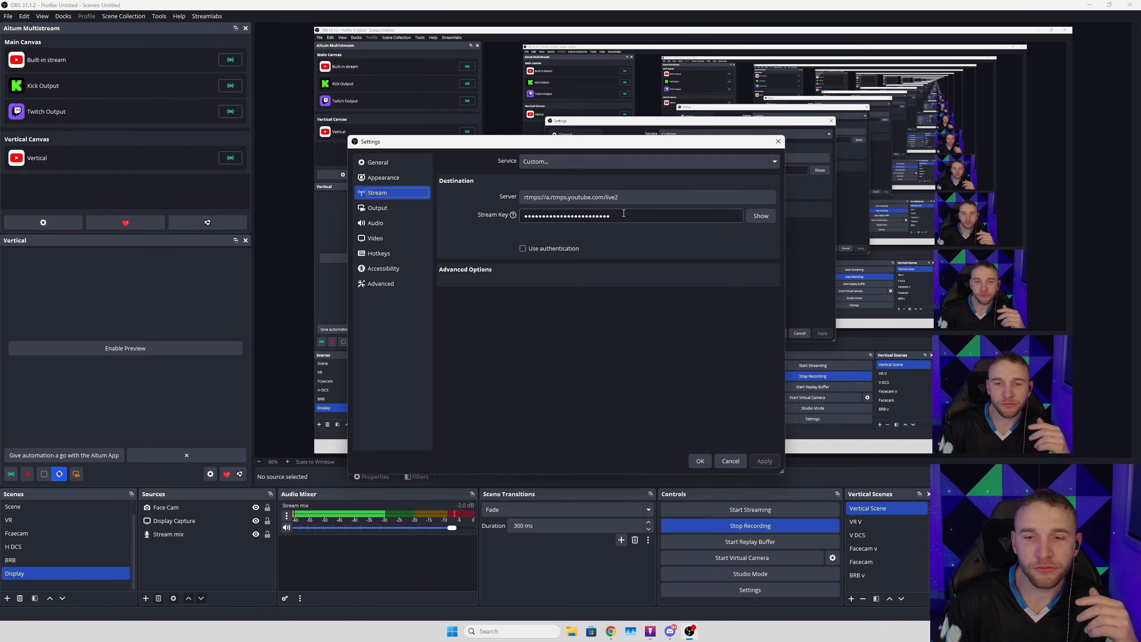
{"action": "left_click", "coordinate": [779, 142]}
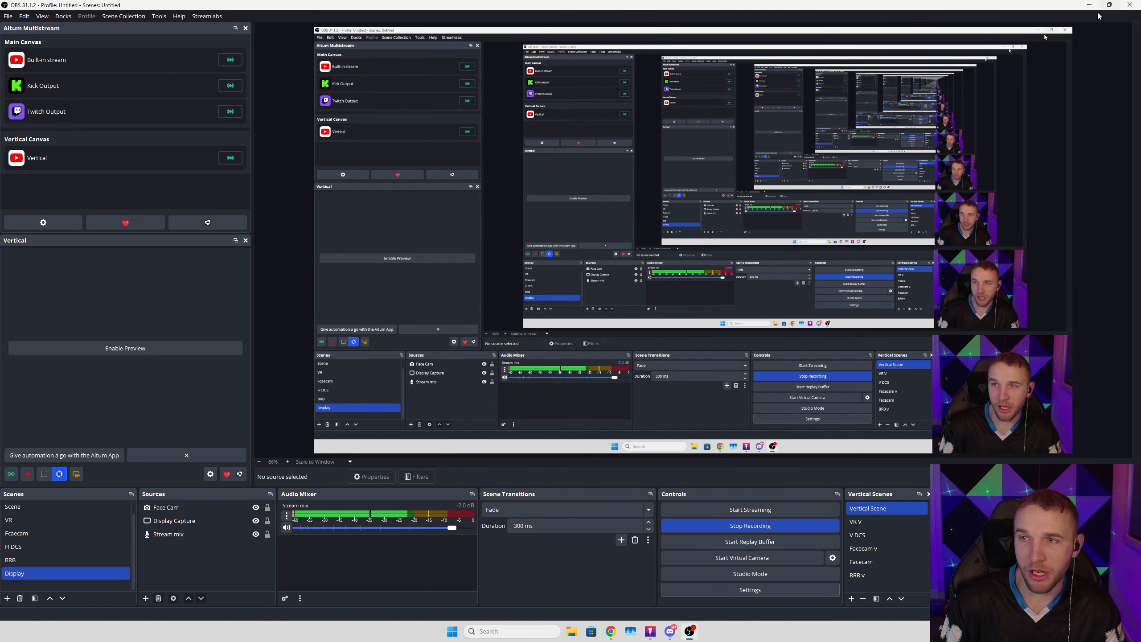
{"action": "left_click_drag", "start_coordinate": [1069, 5], "coordinate": [906, 152]}
{"action": "left_click", "coordinate": [945, 135]}
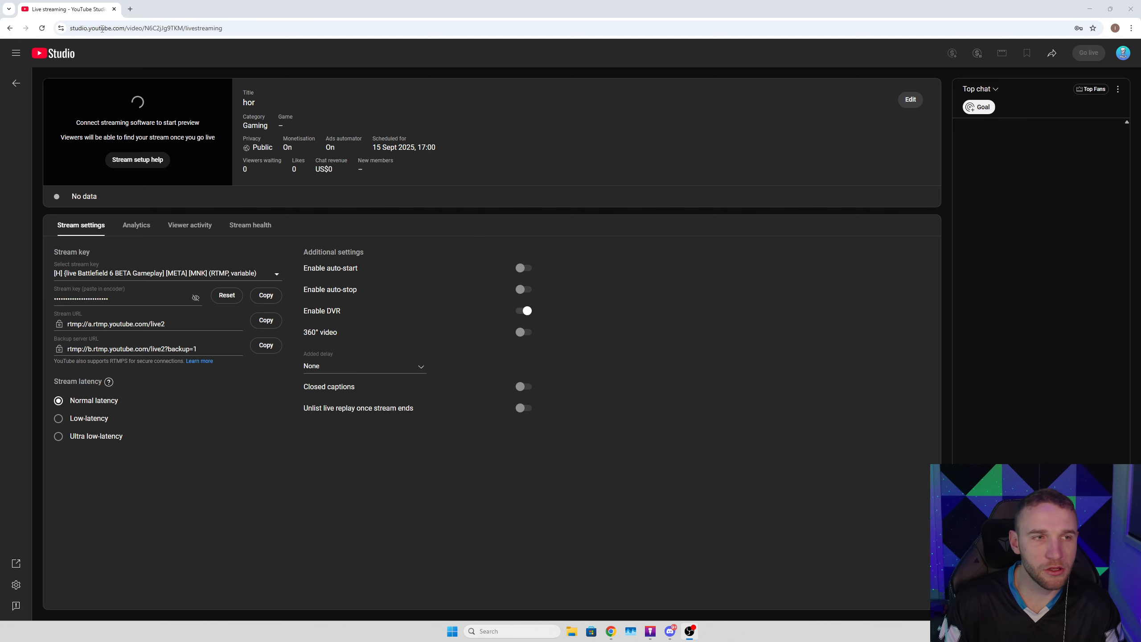
Step: Return to the list of upcoming streams and start a second scheduled stream with new settings, titled "ver"
{"action": "left_click", "coordinate": [15, 84]}
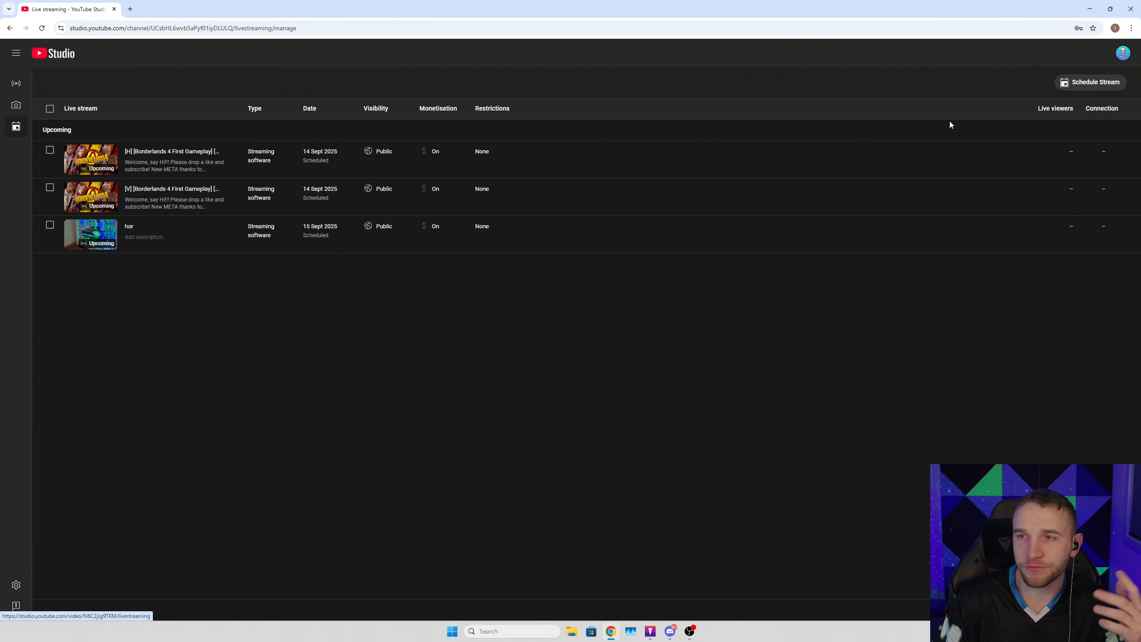
{"action": "left_click", "coordinate": [1091, 82]}
{"action": "left_click", "coordinate": [608, 396]}
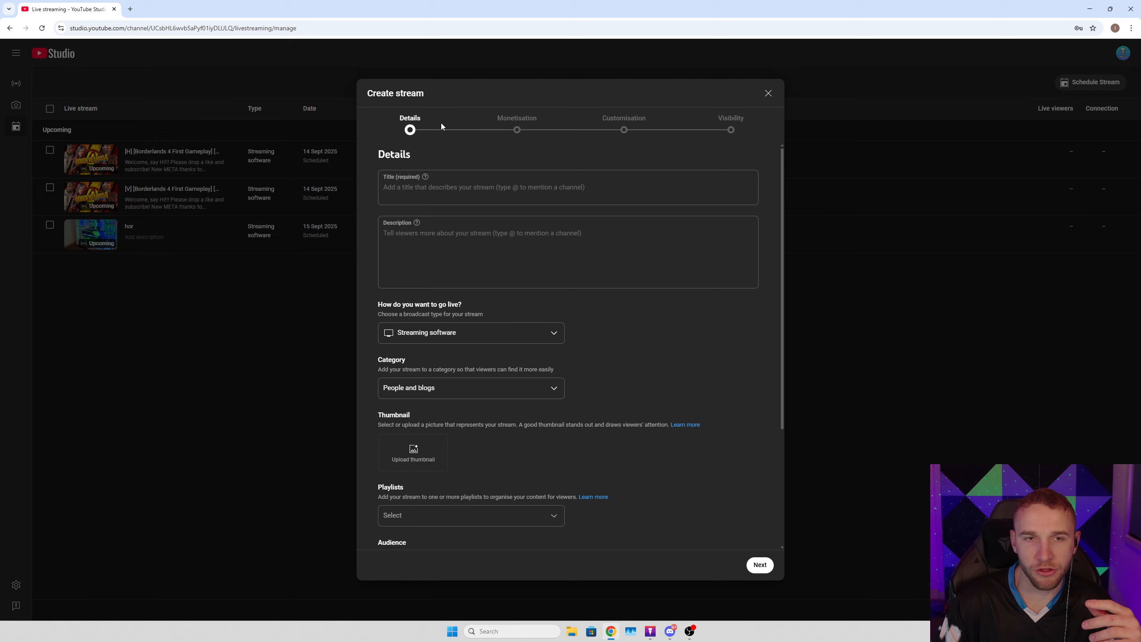
{"action": "left_click", "coordinate": [431, 187]}
{"action": "type", "text": "ver"}
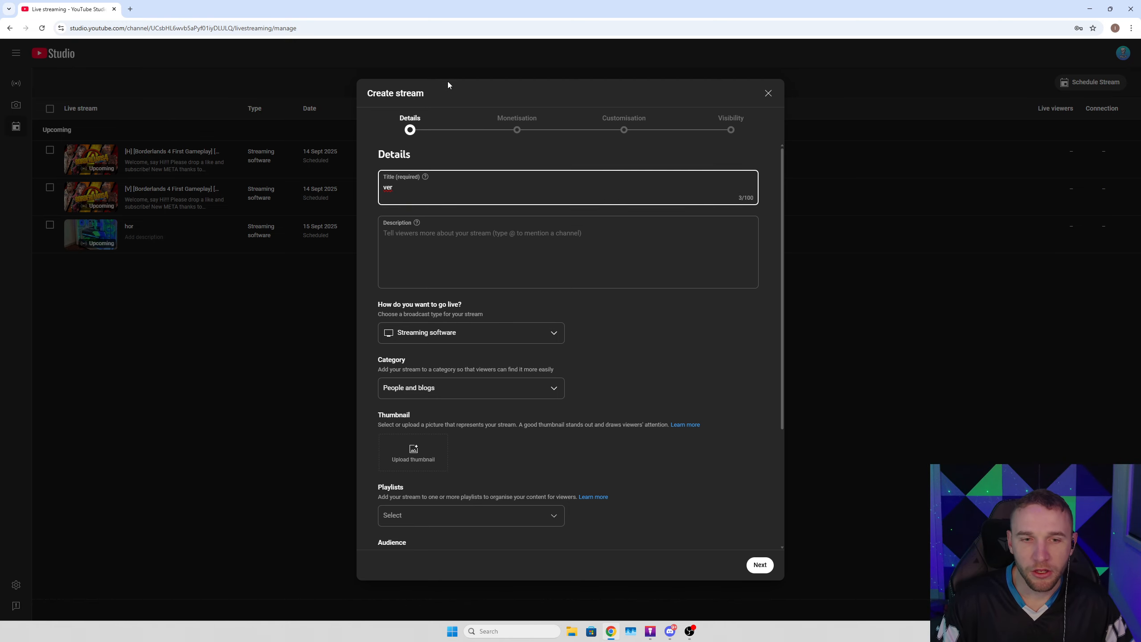
Step: Keep the default details, monetisation and customisation settings for the "ver" stream and proceed to its visibility settings
{"action": "scroll", "coordinate": [509, 467], "scroll_direction": "down", "scroll_amount": 3}
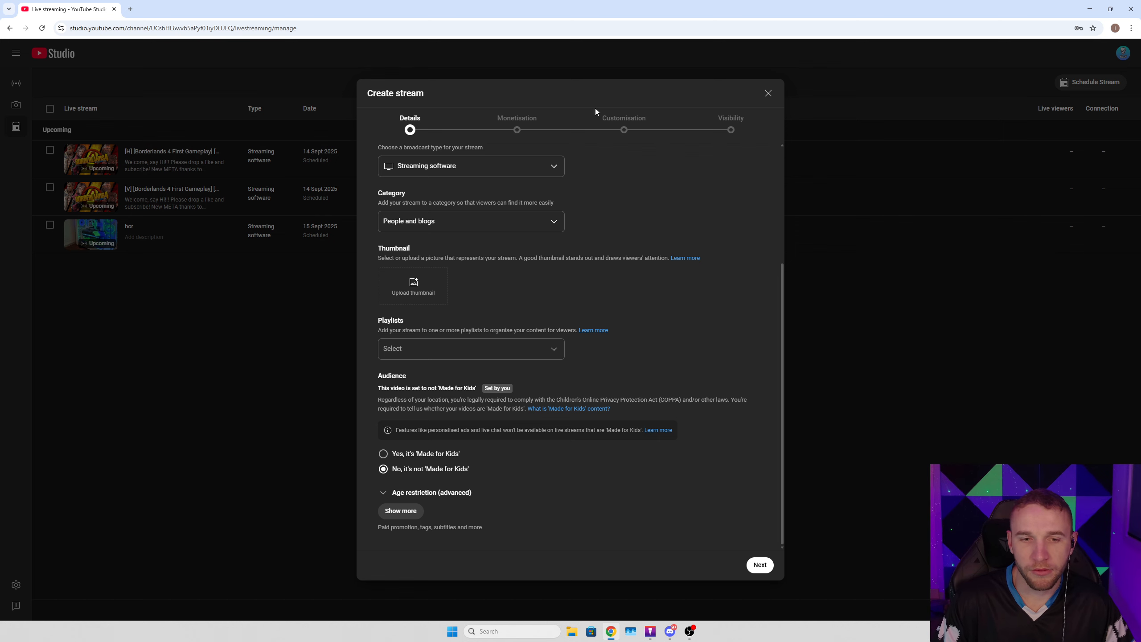
{"action": "left_click", "coordinate": [760, 566]}
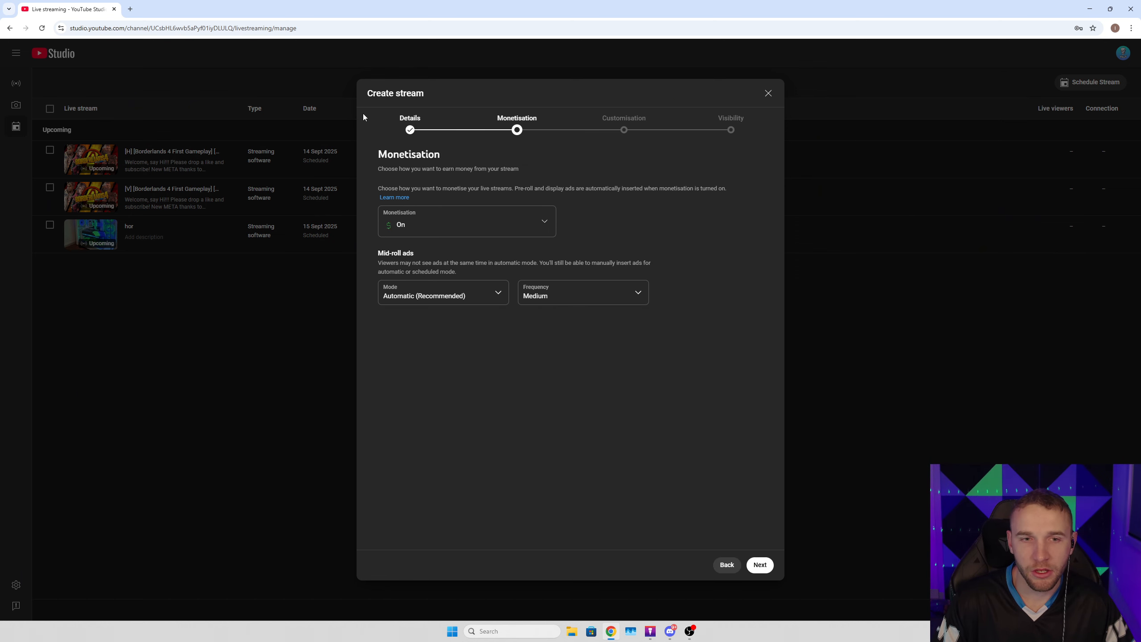
{"action": "left_click", "coordinate": [759, 566]}
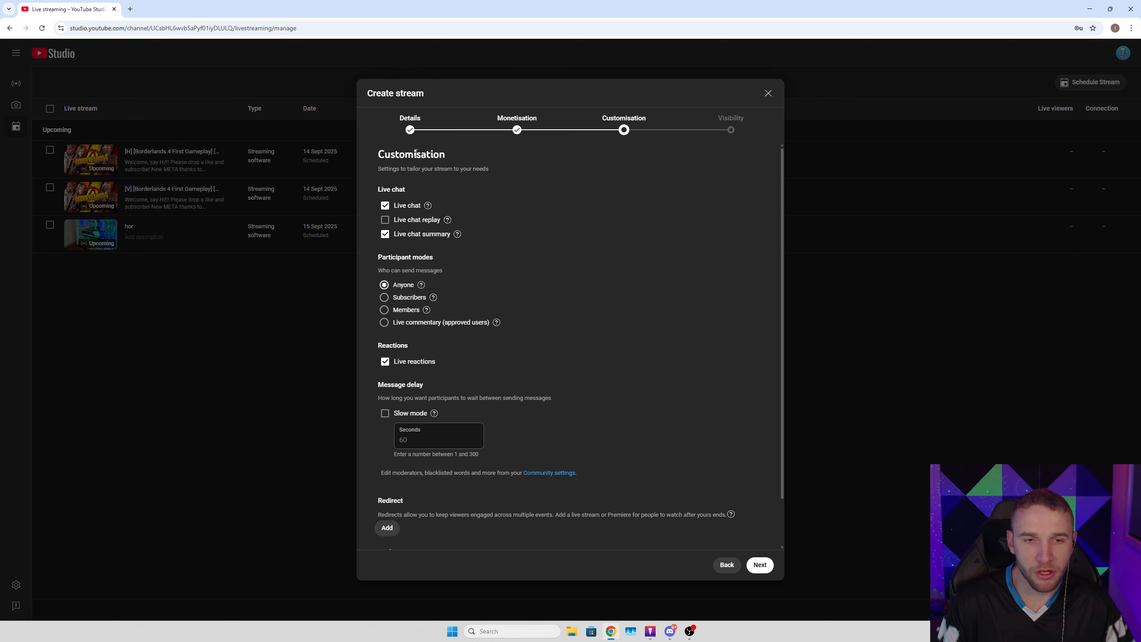
{"action": "left_click", "coordinate": [760, 565]}
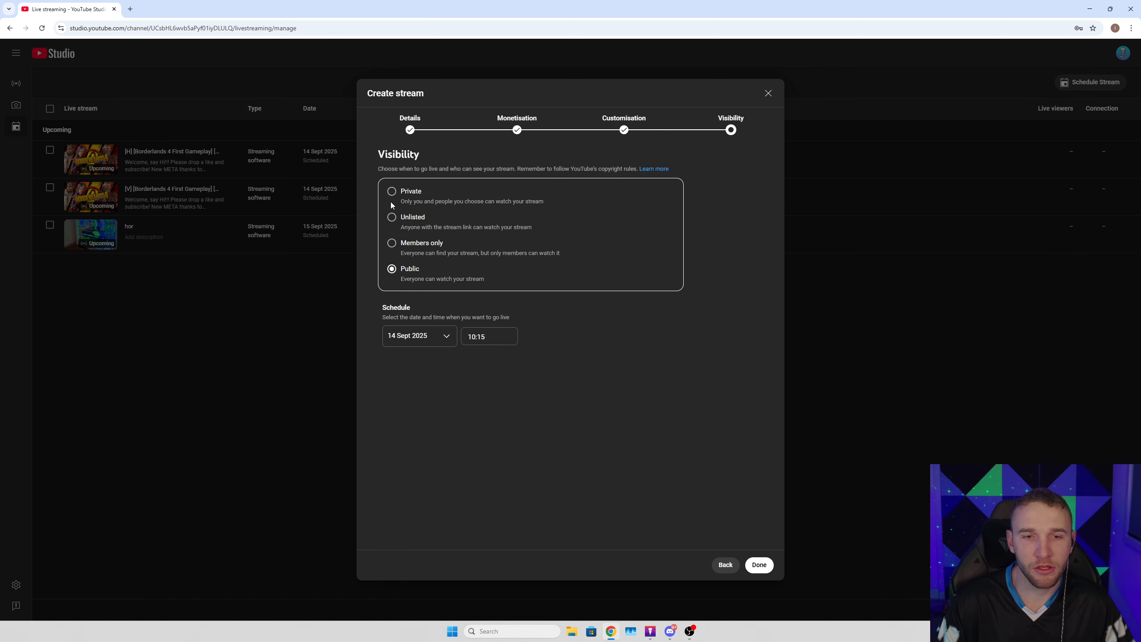
Step: Set the public "ver" stream to go live on 15 Sept 2025 at 17:00 and finish creating it
{"action": "left_click", "coordinate": [424, 340]}
{"action": "left_click", "coordinate": [394, 421]}
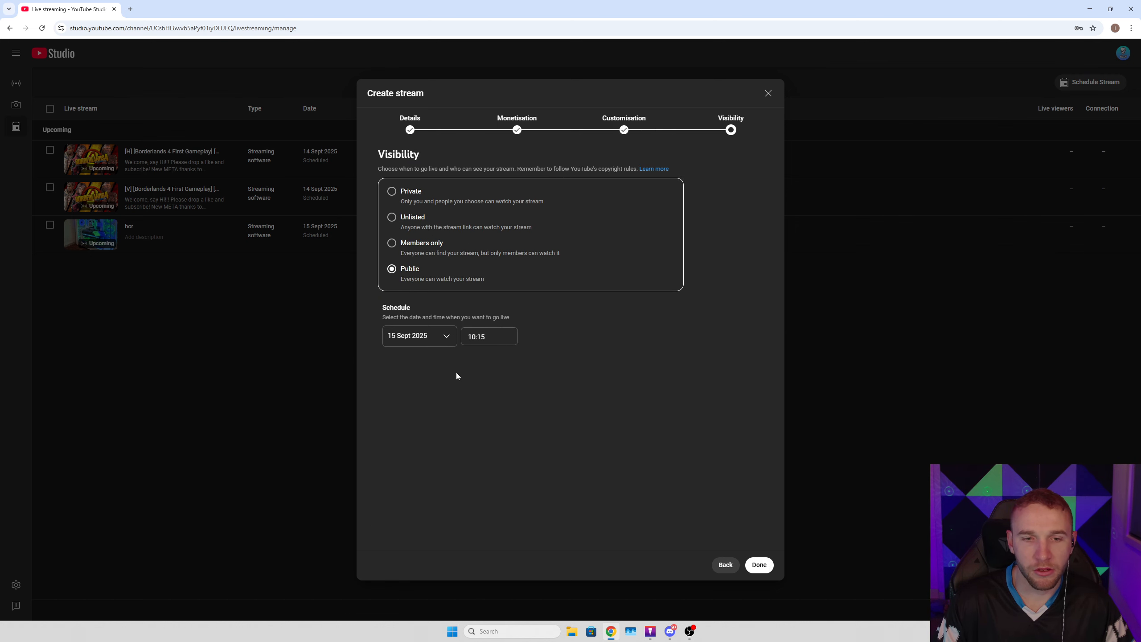
{"action": "left_click", "coordinate": [479, 336]}
{"action": "scroll", "coordinate": [501, 394], "scroll_direction": "down", "scroll_amount": 7}
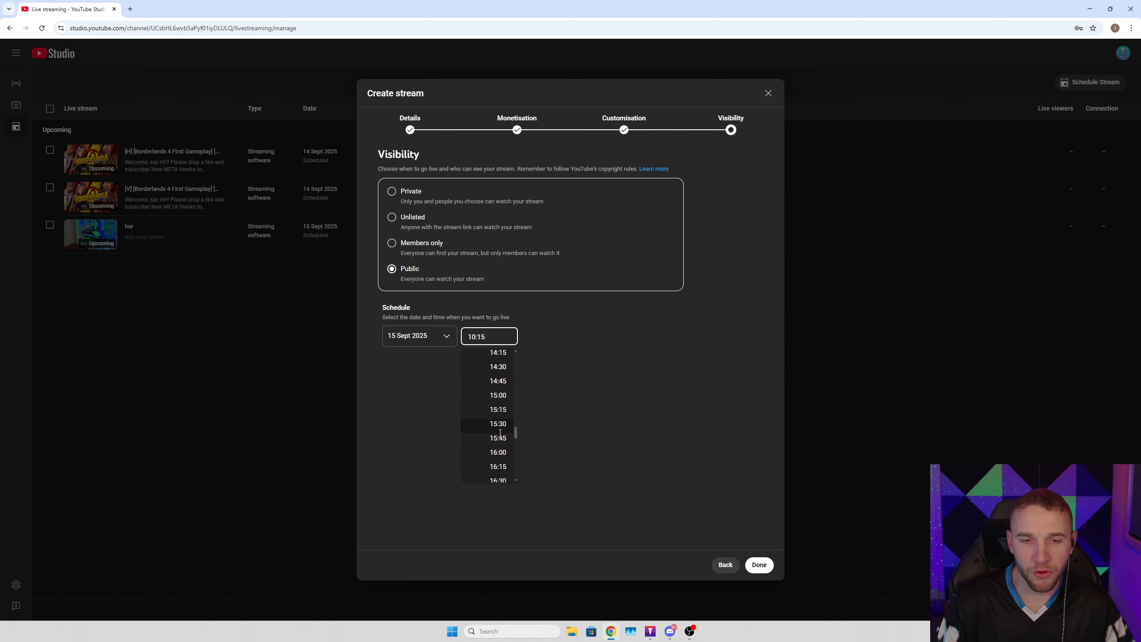
{"action": "left_click", "coordinate": [500, 430]}
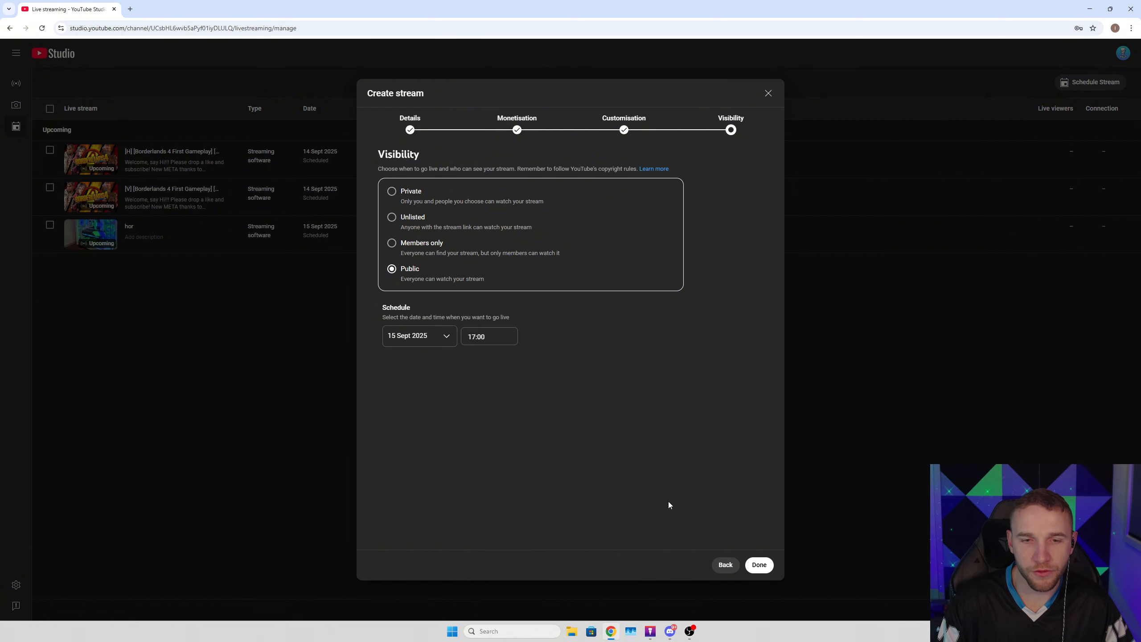
{"action": "left_click", "coordinate": [763, 566]}
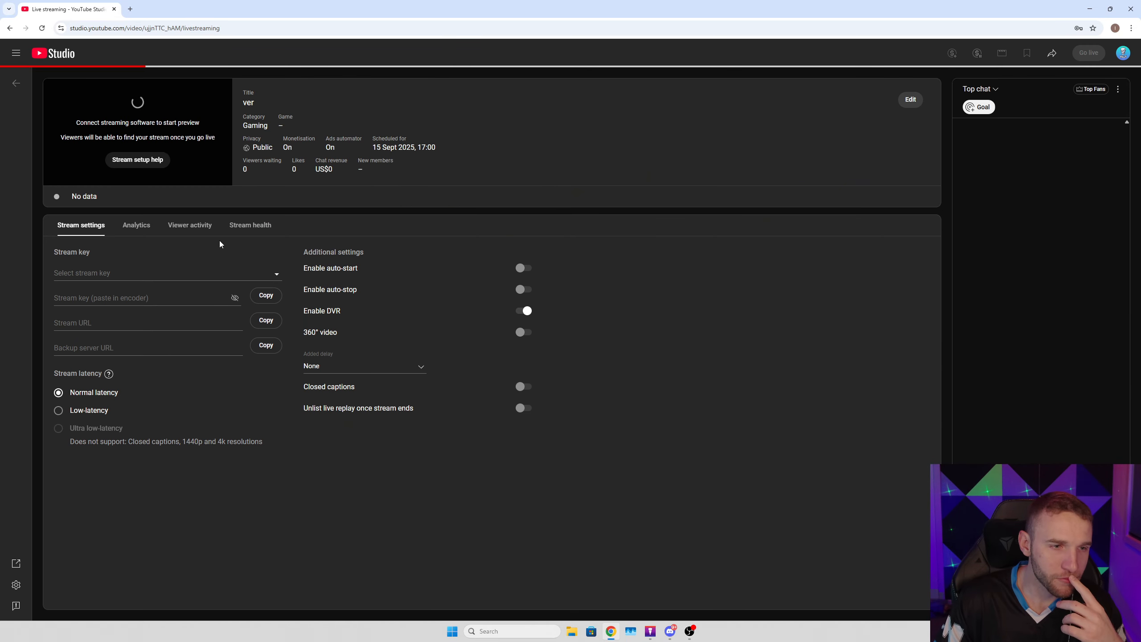
{"action": "left_click", "coordinate": [261, 275]}
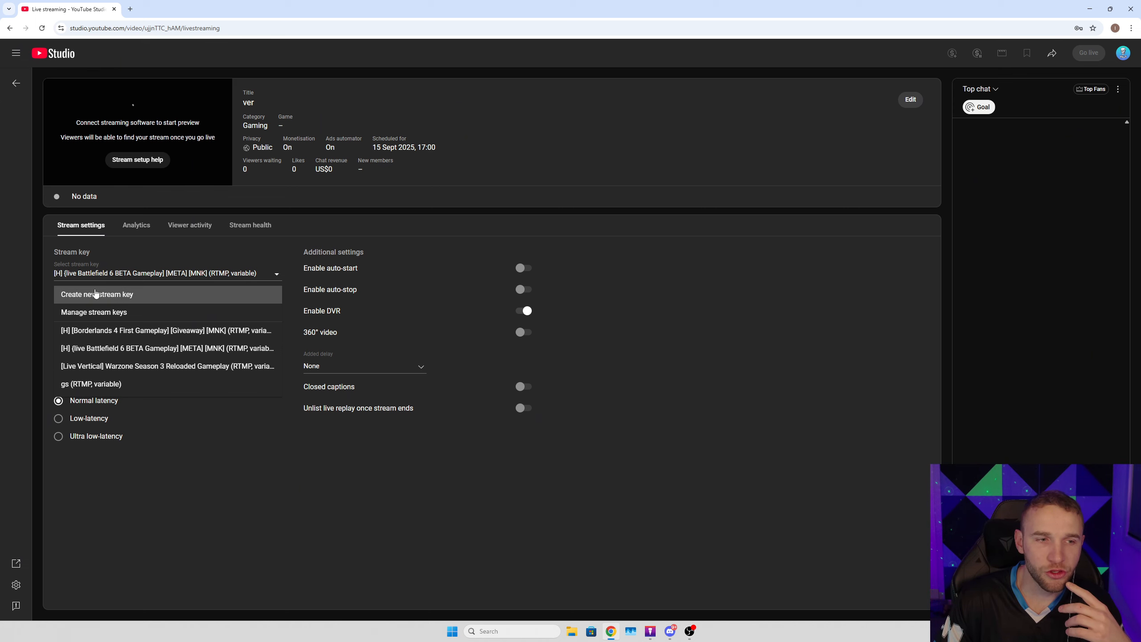
{"action": "left_click", "coordinate": [109, 295]}
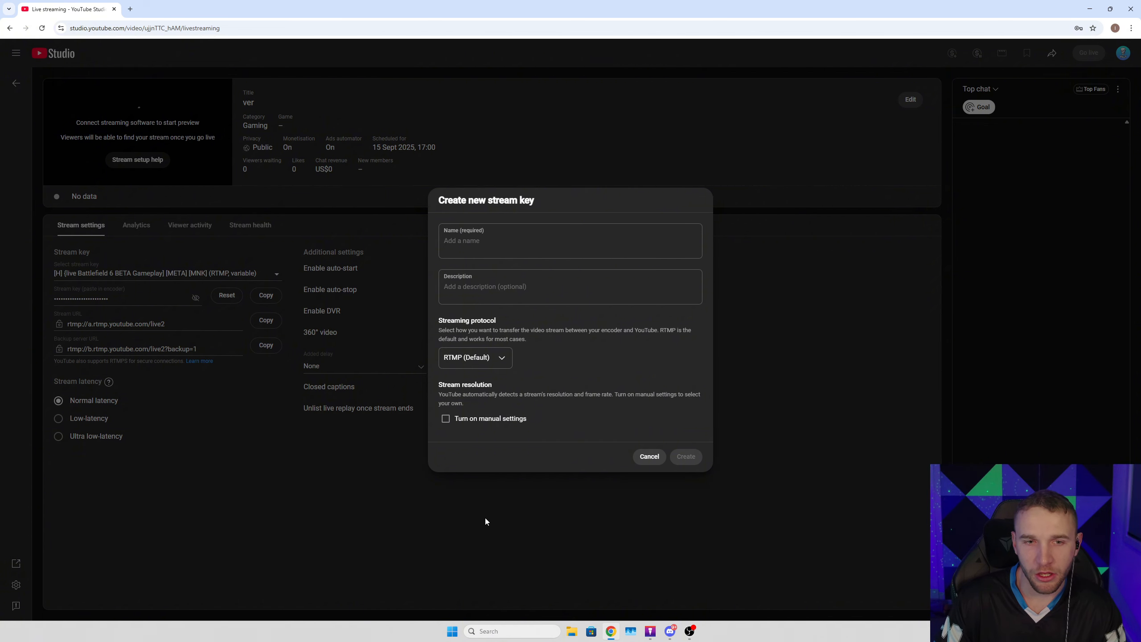
{"action": "left_click", "coordinate": [502, 242]}
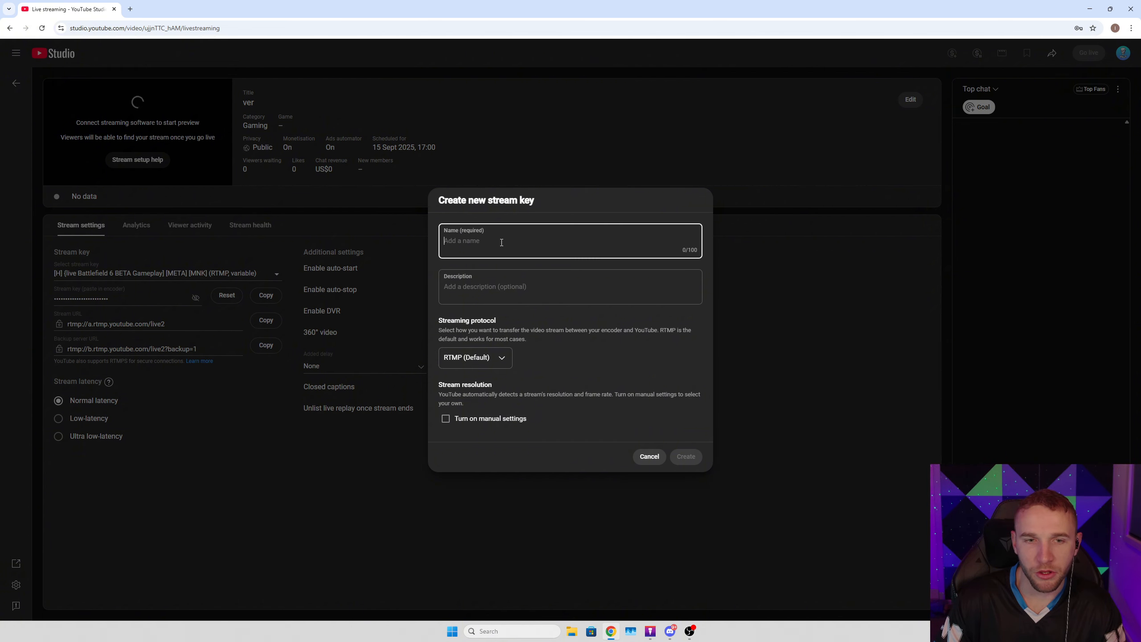
{"action": "type", "text": "v"}
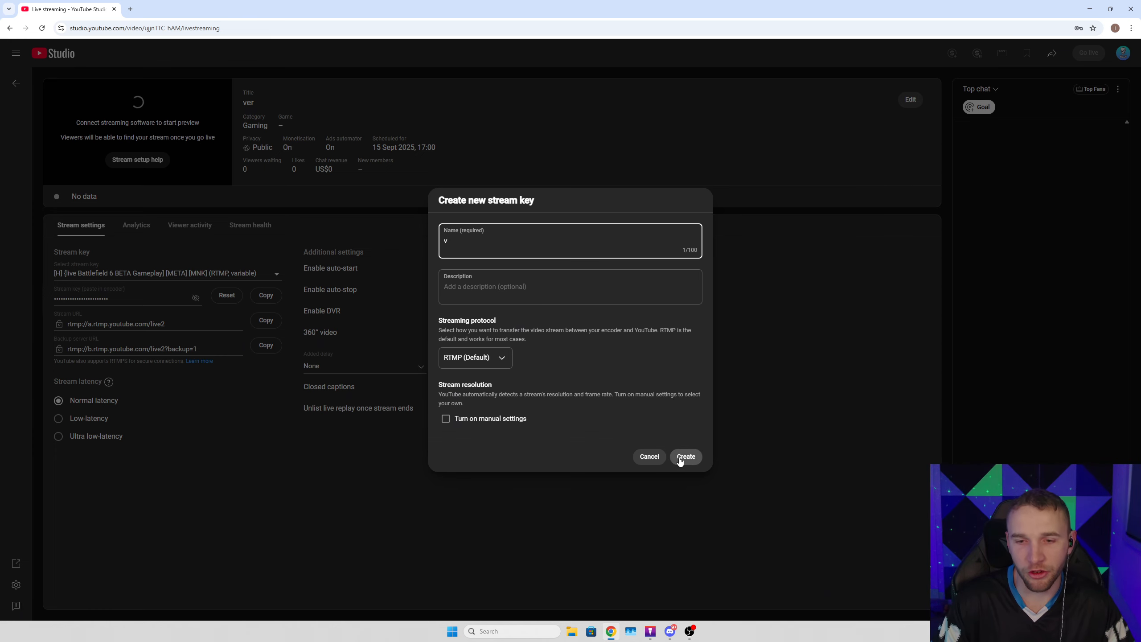
{"action": "left_click", "coordinate": [650, 457]}
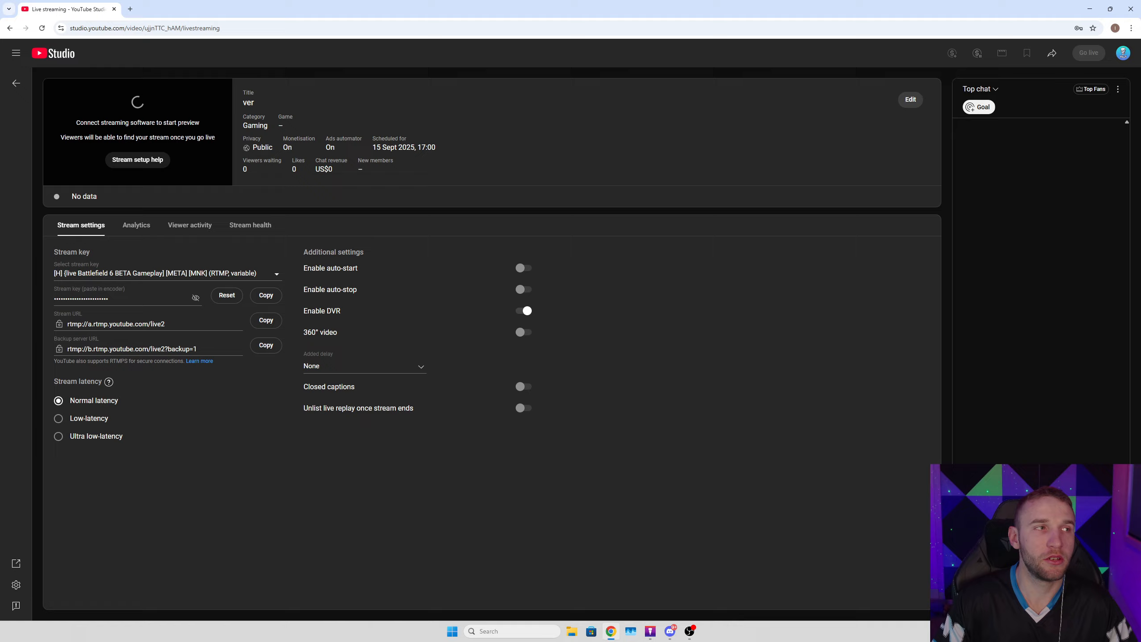
Step: Switch to OBS, examine the server and stream key fields of the Vertical output in Aitum Multistream settings, and close the settings unchanged
{"action": "left_click_drag", "start_coordinate": [0, 5], "coordinate": [508, 0]}
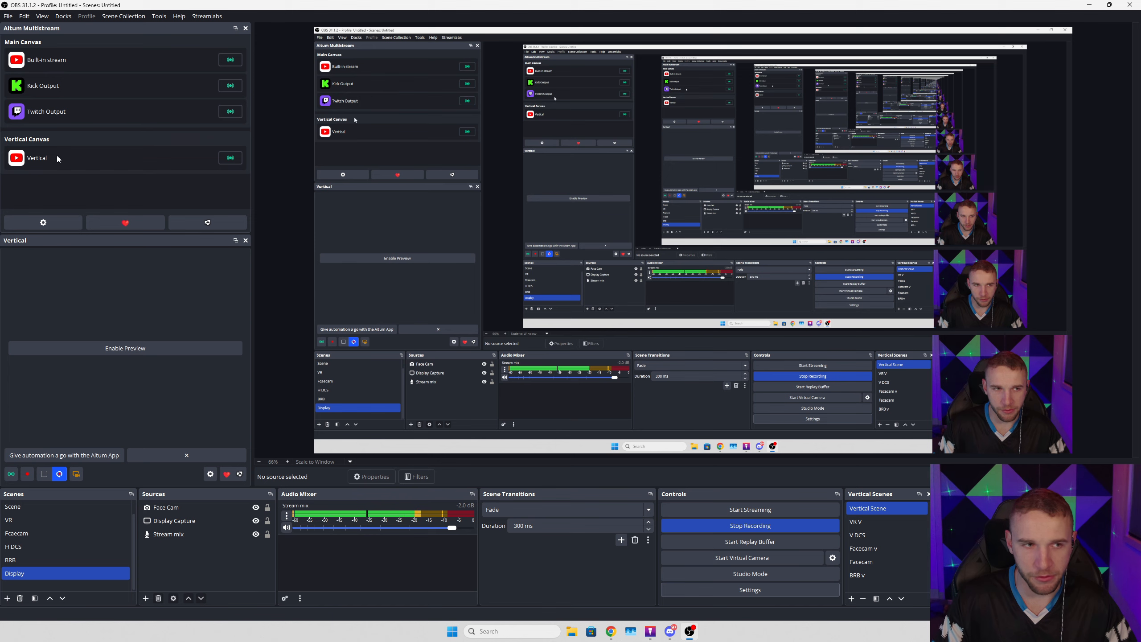
{"action": "left_click", "coordinate": [57, 226]}
{"action": "left_click", "coordinate": [392, 243]}
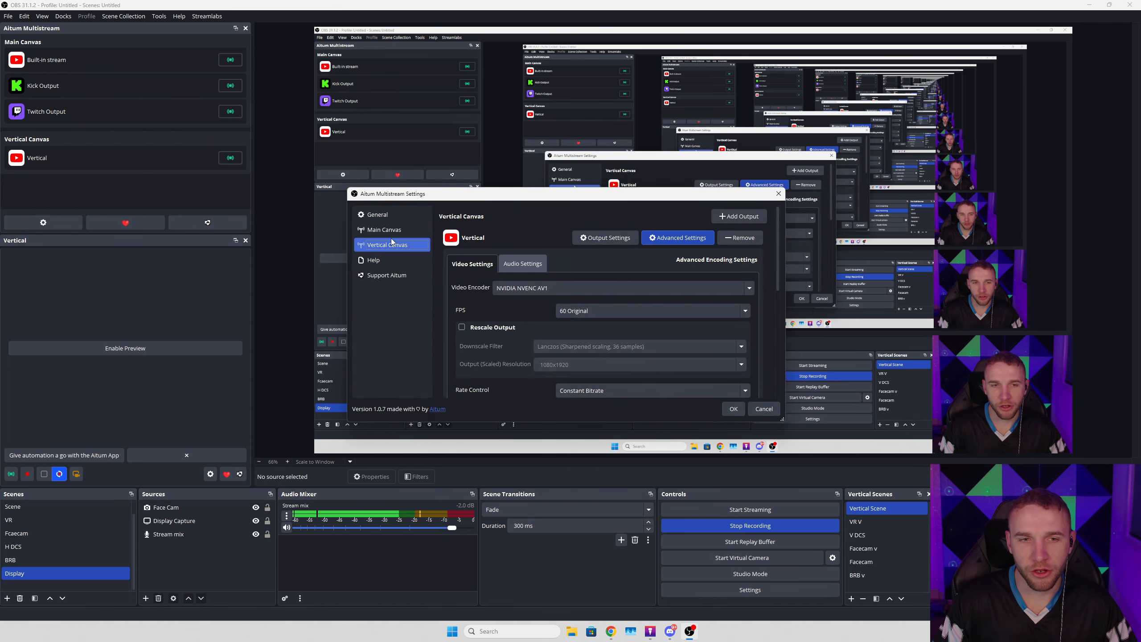
{"action": "left_click", "coordinate": [606, 239]}
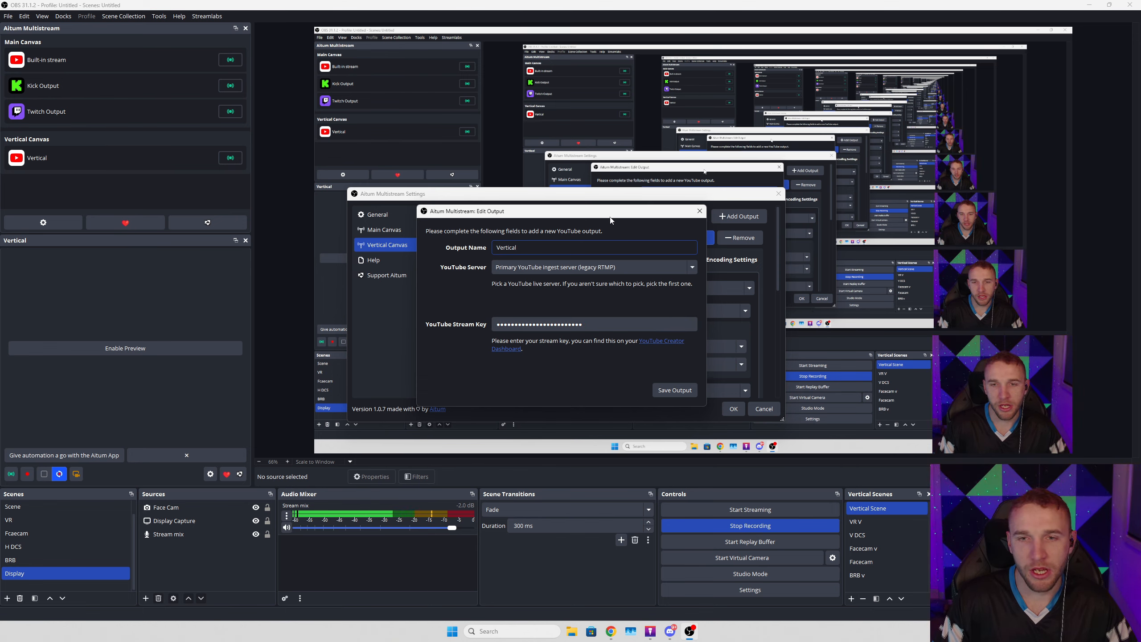
{"action": "left_click", "coordinate": [699, 211]}
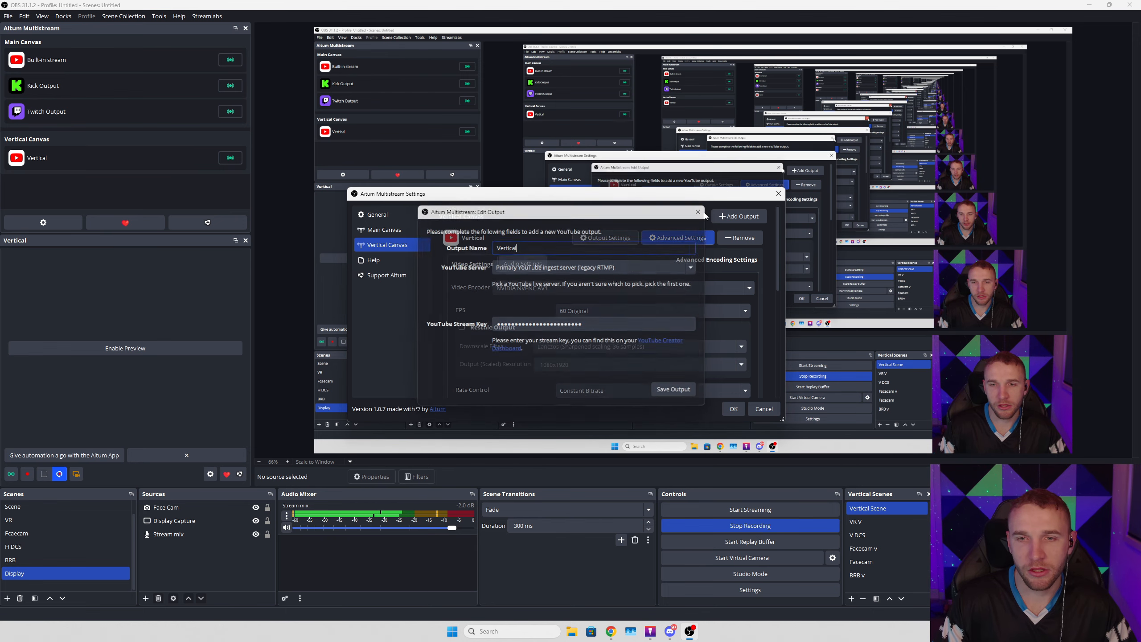
{"action": "left_click", "coordinate": [779, 193]}
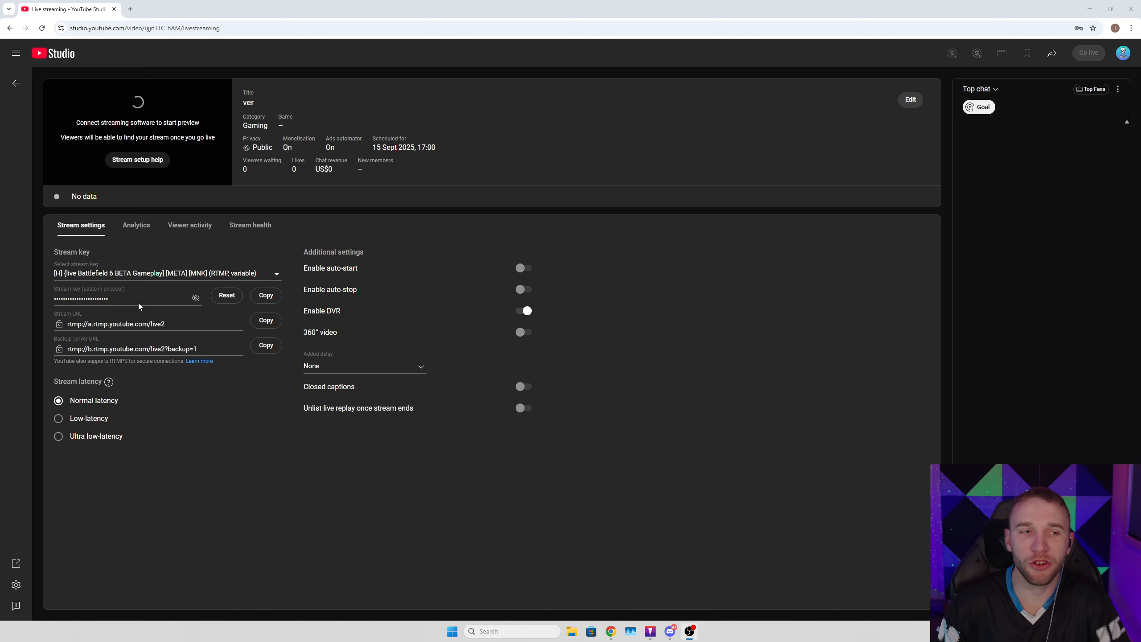
Step: In YouTube Studio, examine the available stream keys and compare the keys assigned to the [V] and [H] Borderlands 4 streams
{"action": "left_click", "coordinate": [184, 273]}
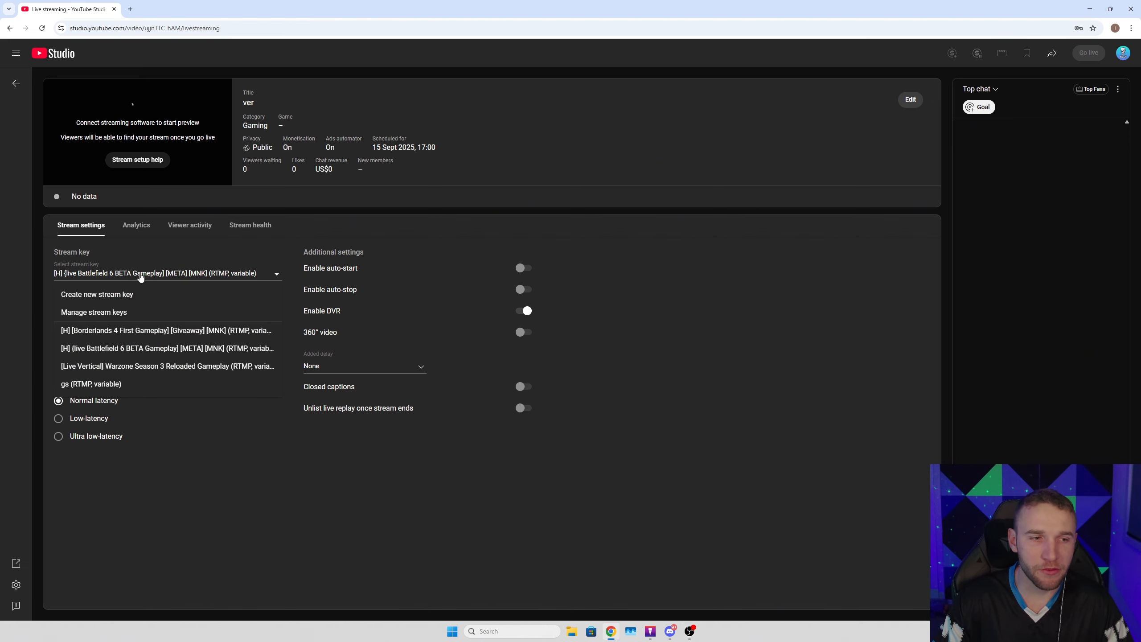
{"action": "left_click", "coordinate": [13, 84]}
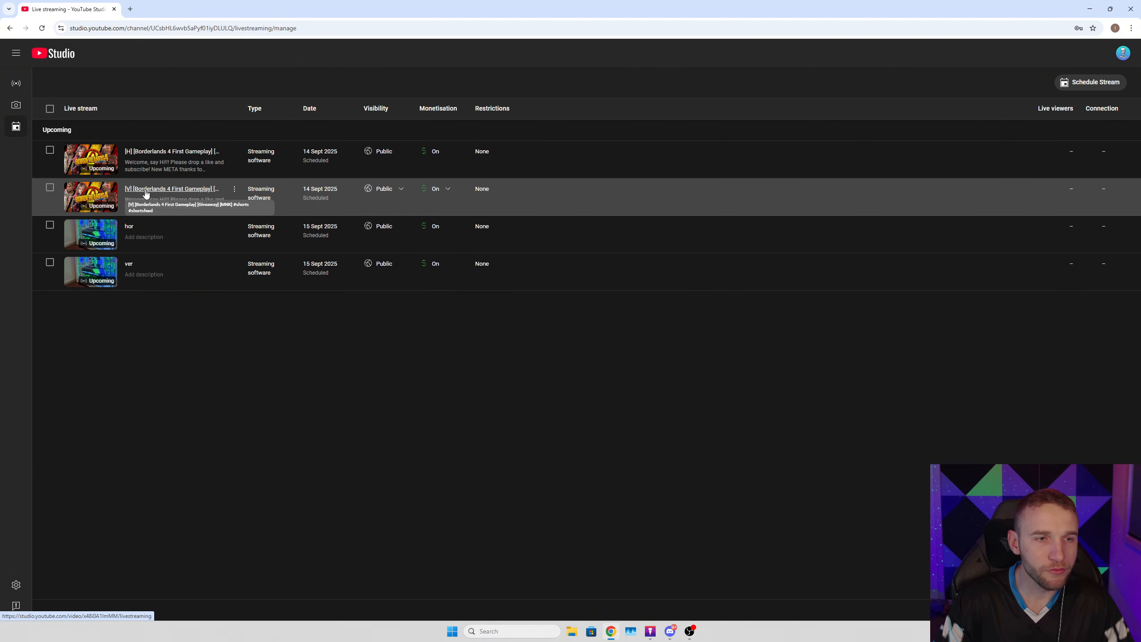
{"action": "left_click", "coordinate": [145, 193]}
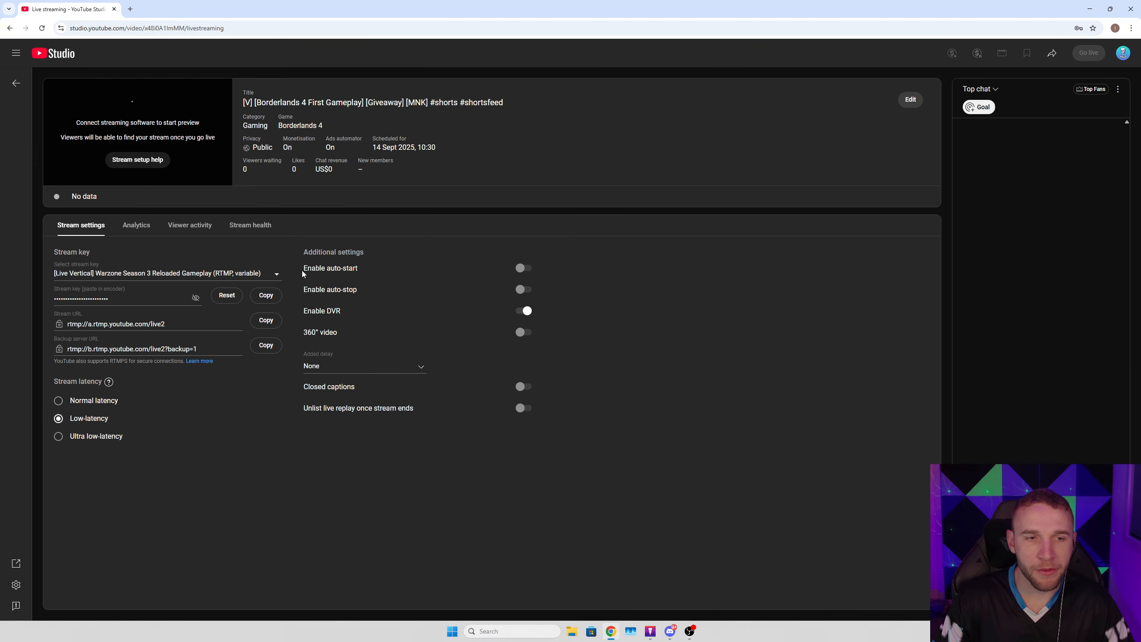
{"action": "left_click", "coordinate": [29, 90]}
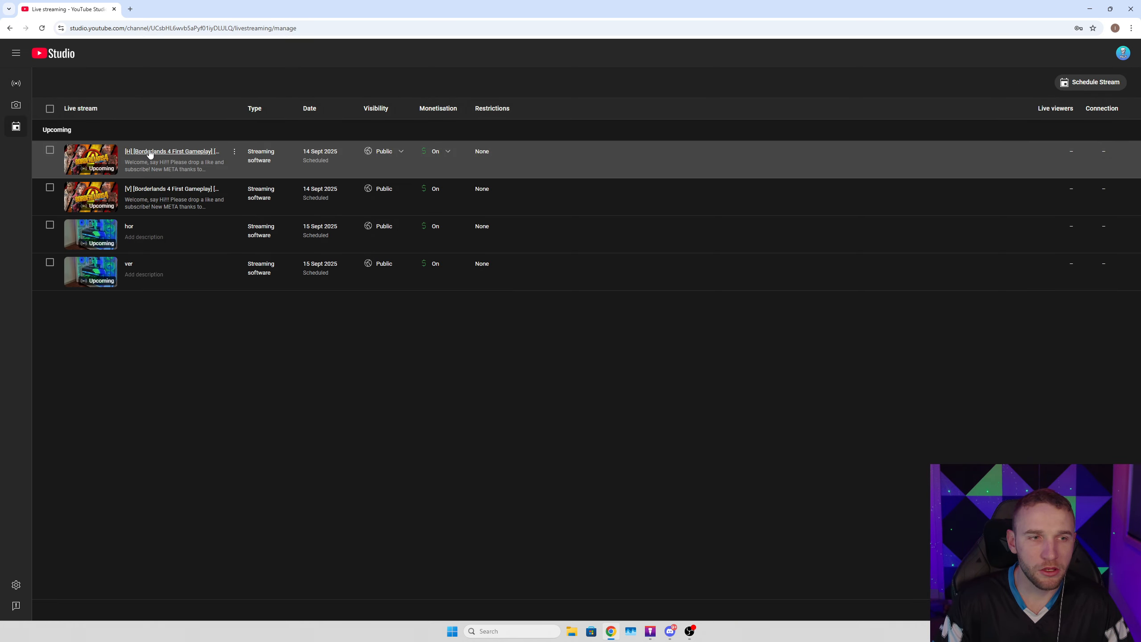
{"action": "left_click", "coordinate": [147, 153]}
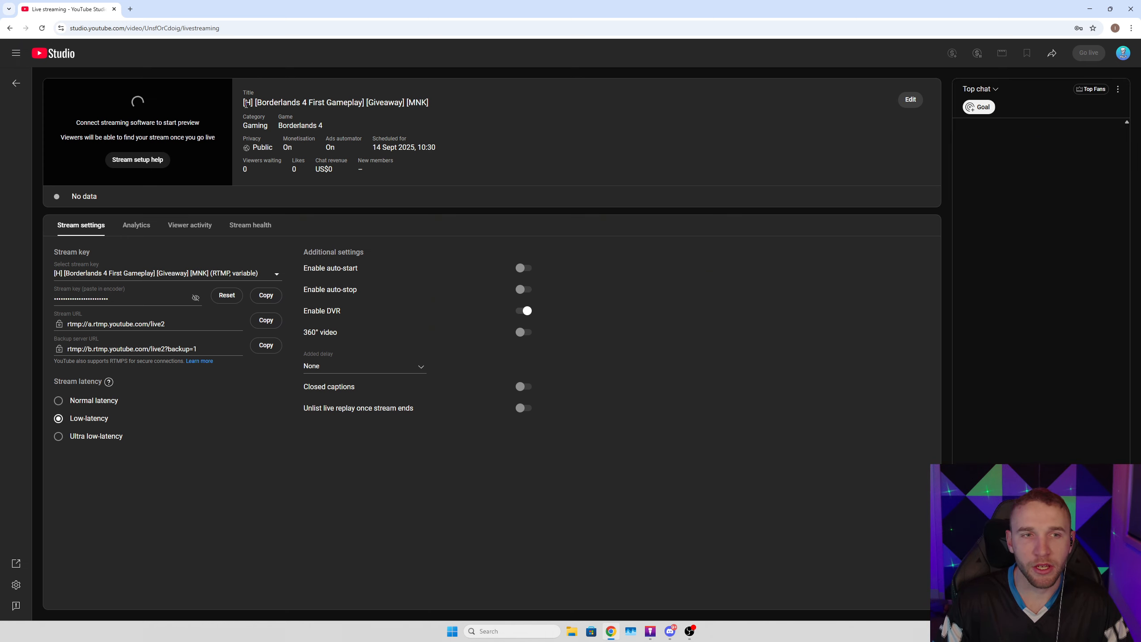
{"action": "left_click", "coordinate": [23, 86]}
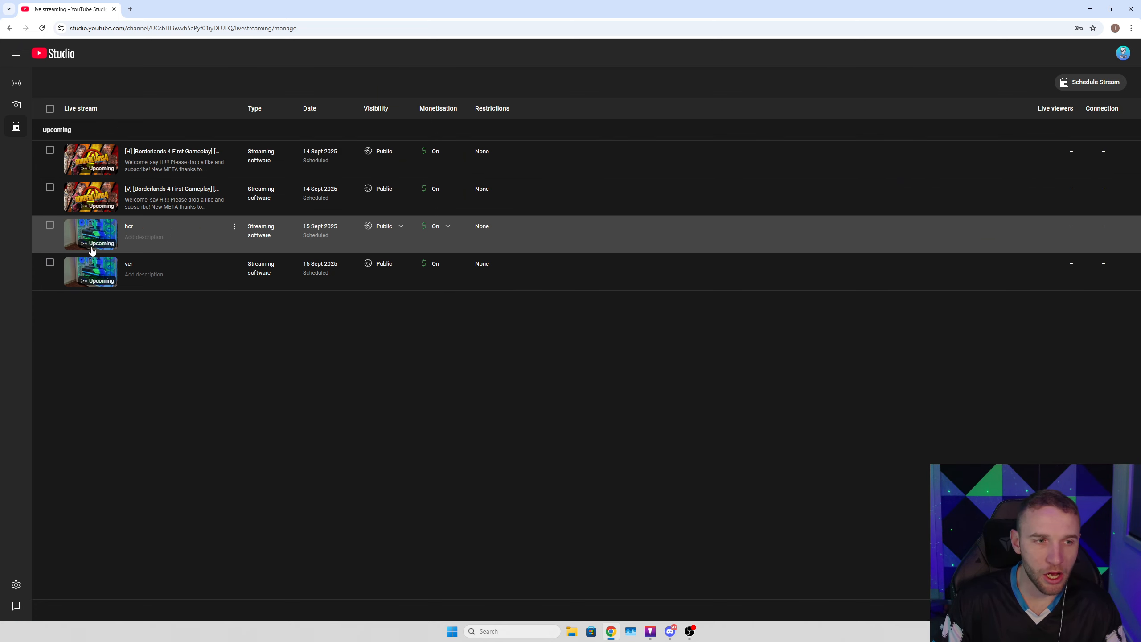
Step: Permanently delete the scheduled "hor" and "ver" streams
{"action": "left_click", "coordinate": [49, 225]}
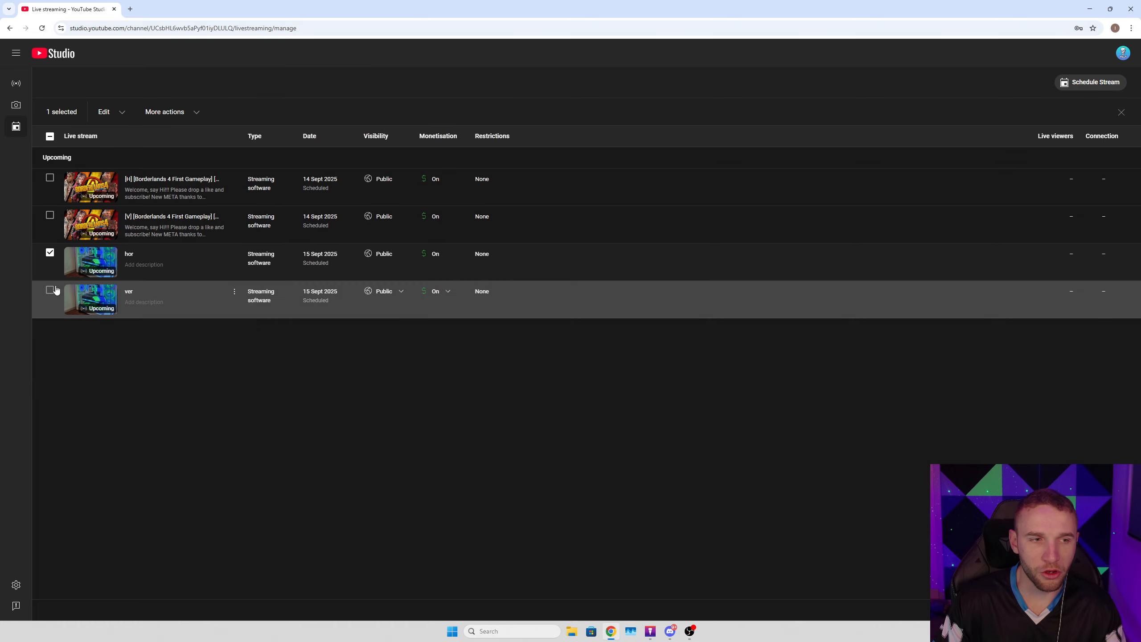
{"action": "left_click", "coordinate": [49, 291]}
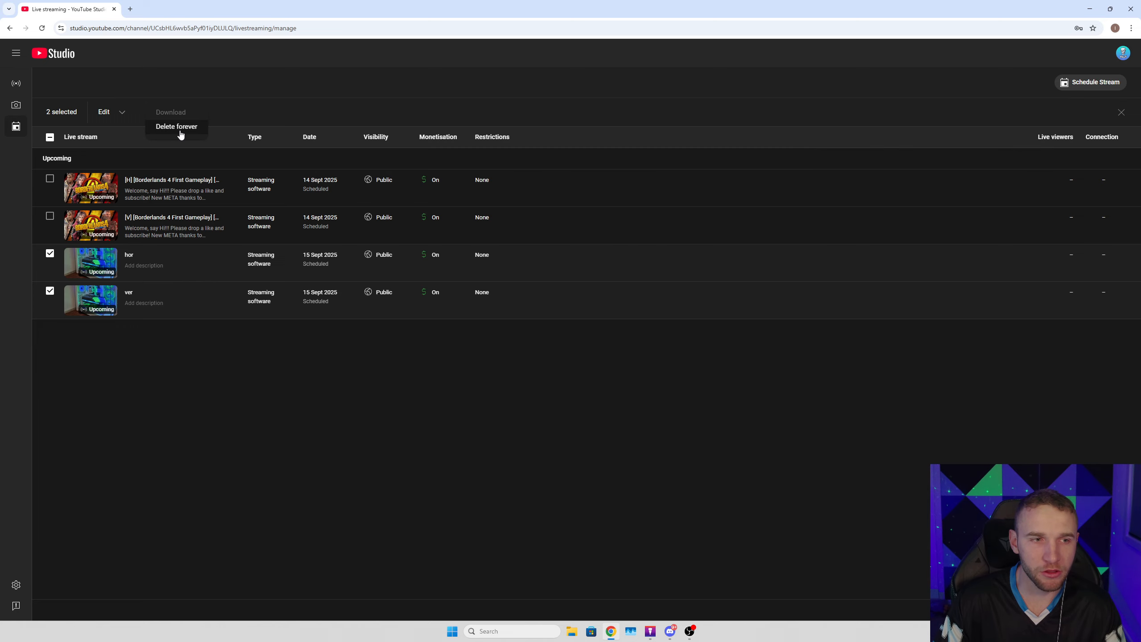
{"action": "left_click", "coordinate": [176, 126]}
{"action": "left_click", "coordinate": [550, 343]}
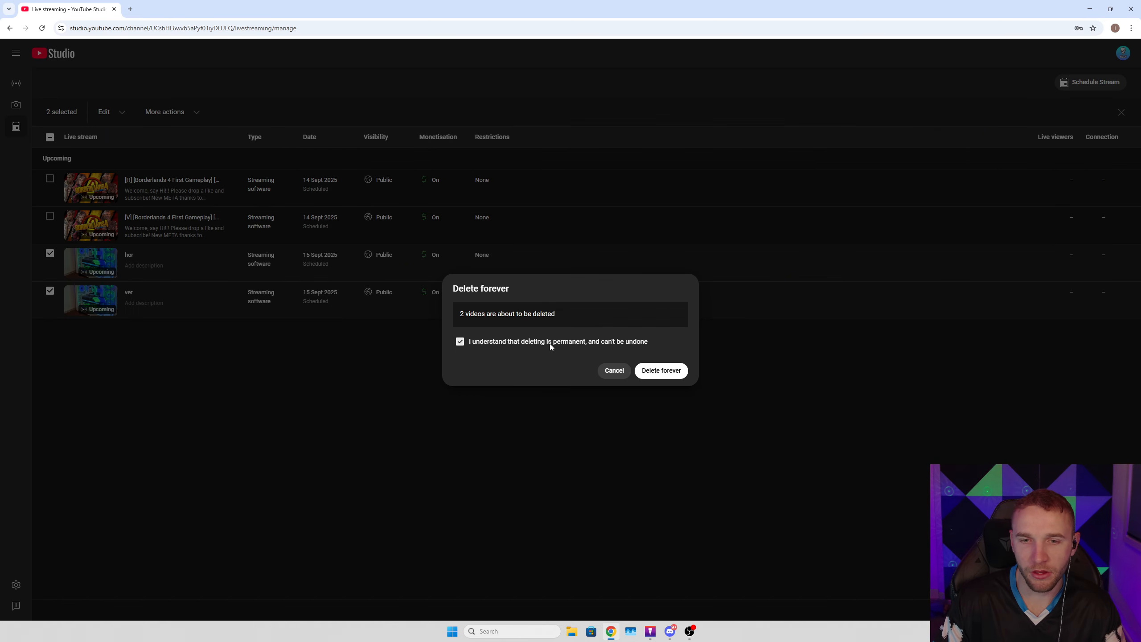
{"action": "left_click", "coordinate": [662, 370]}
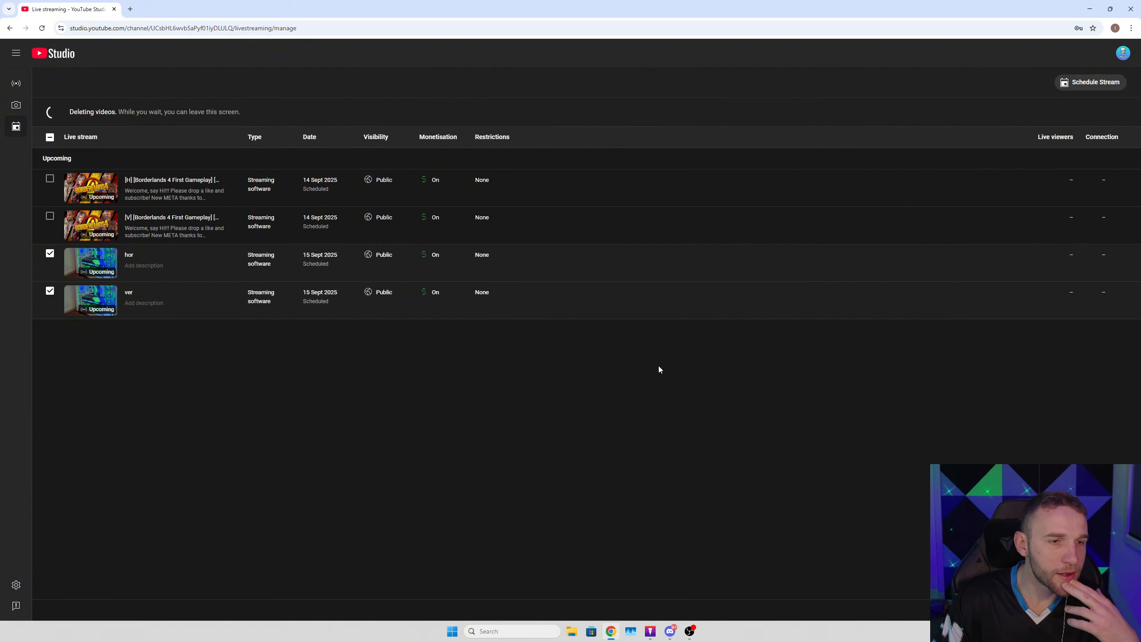
Step: Switch to OBS, start streaming to bring up the Streamlabs go-live settings, and examine the event choices for YouTube
{"action": "left_click", "coordinate": [690, 631]}
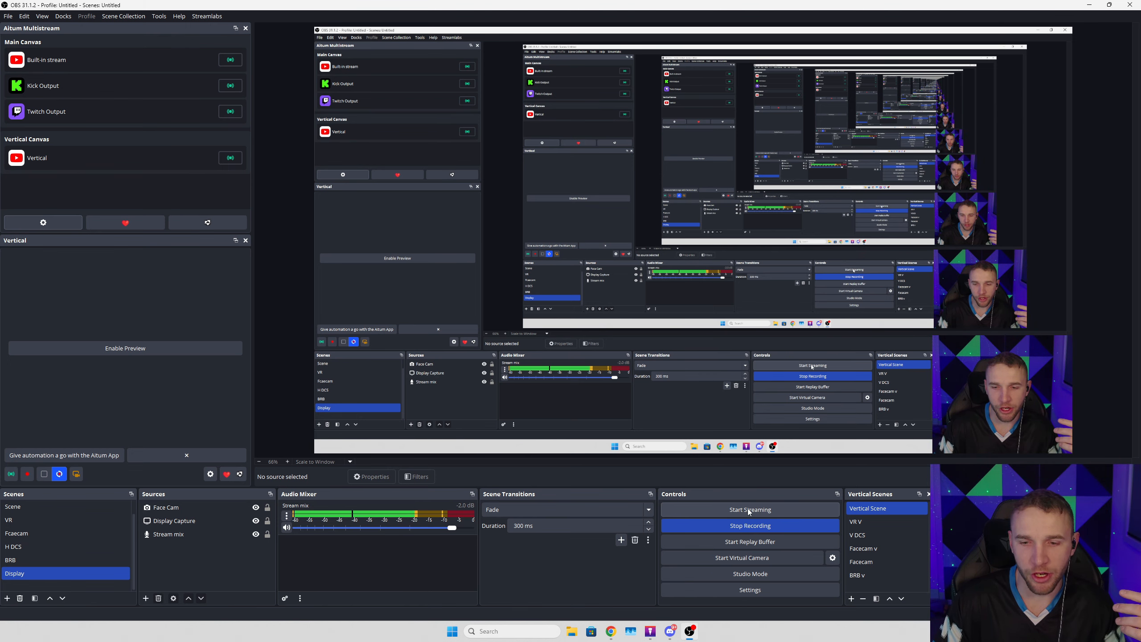
{"action": "left_click", "coordinate": [728, 510]}
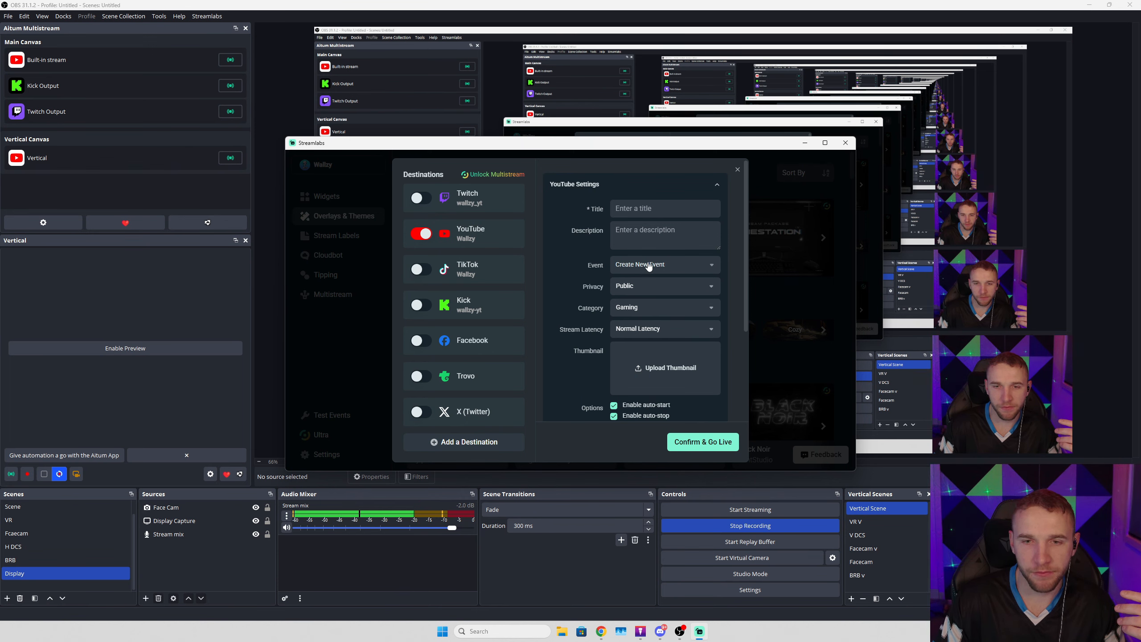
{"action": "left_click", "coordinate": [649, 267]}
{"action": "left_click", "coordinate": [649, 267]}
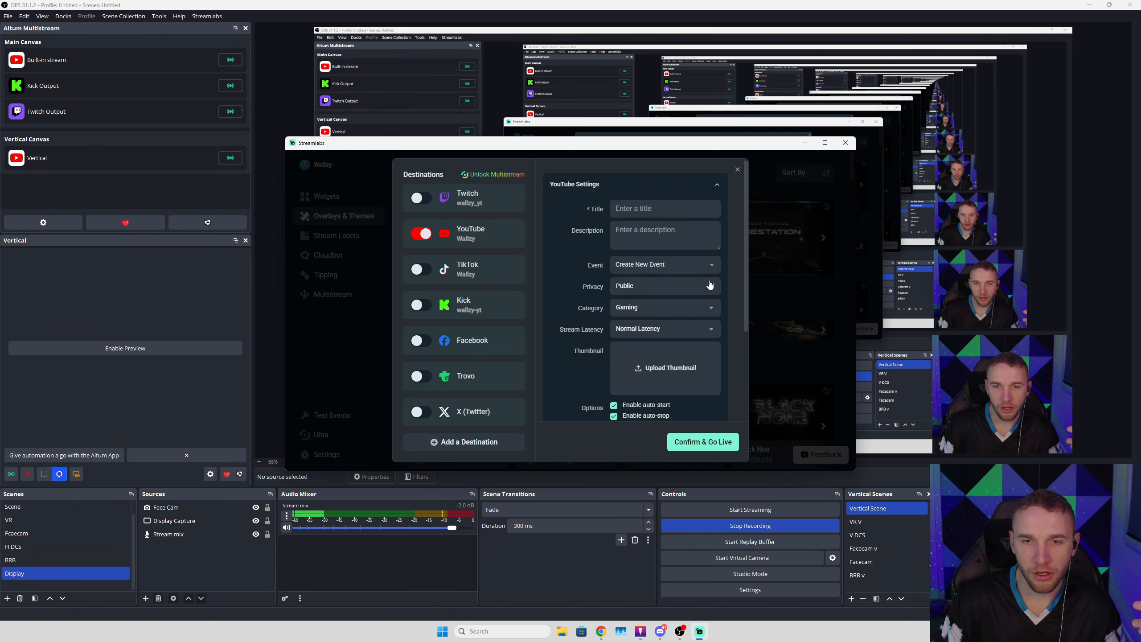
{"action": "left_click", "coordinate": [656, 269]}
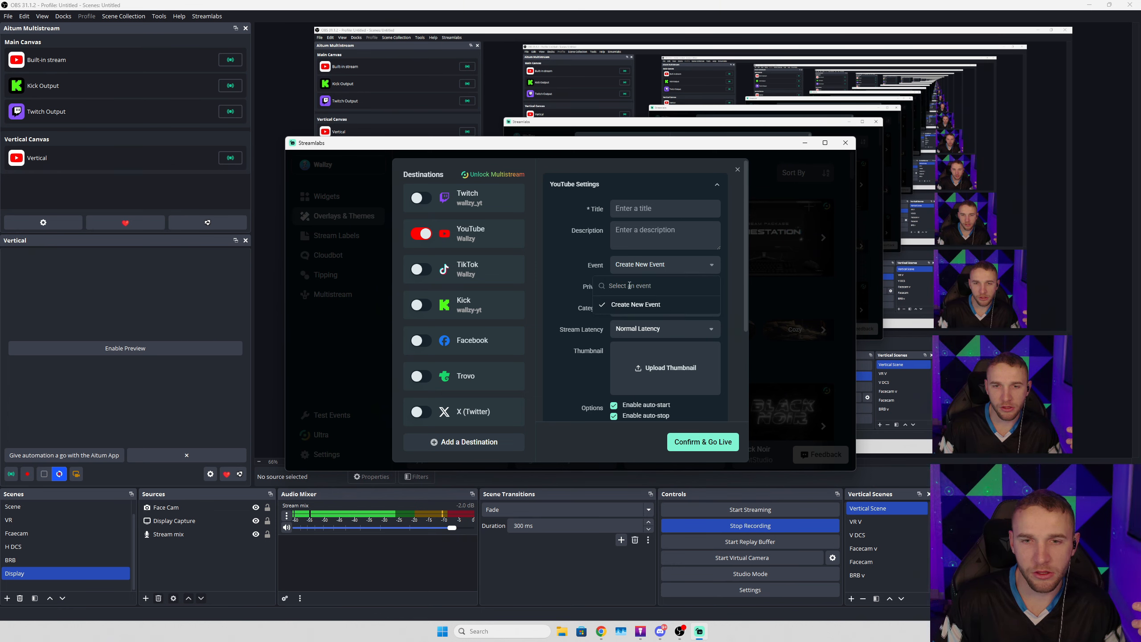
{"action": "left_click", "coordinate": [733, 235]}
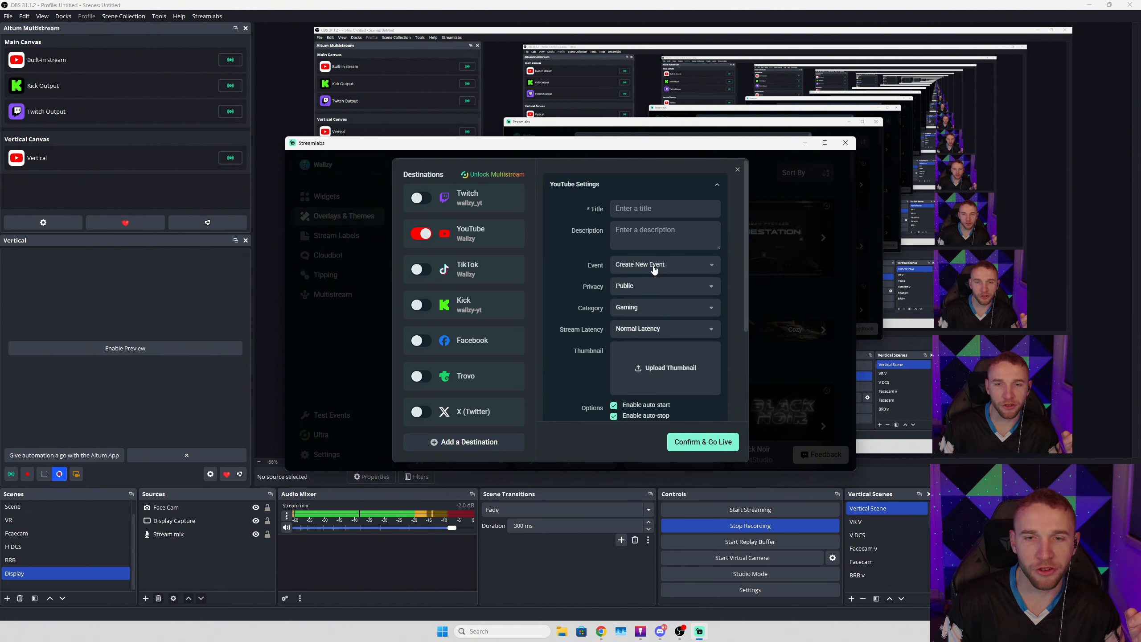
{"action": "left_click", "coordinate": [694, 265]}
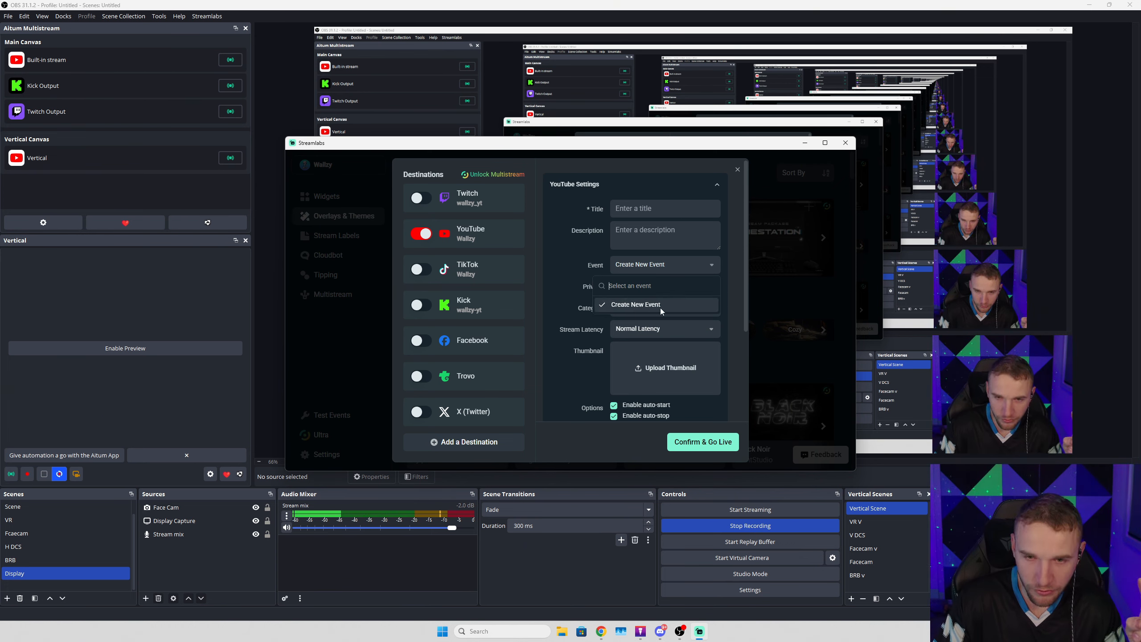
{"action": "left_click", "coordinate": [741, 305]}
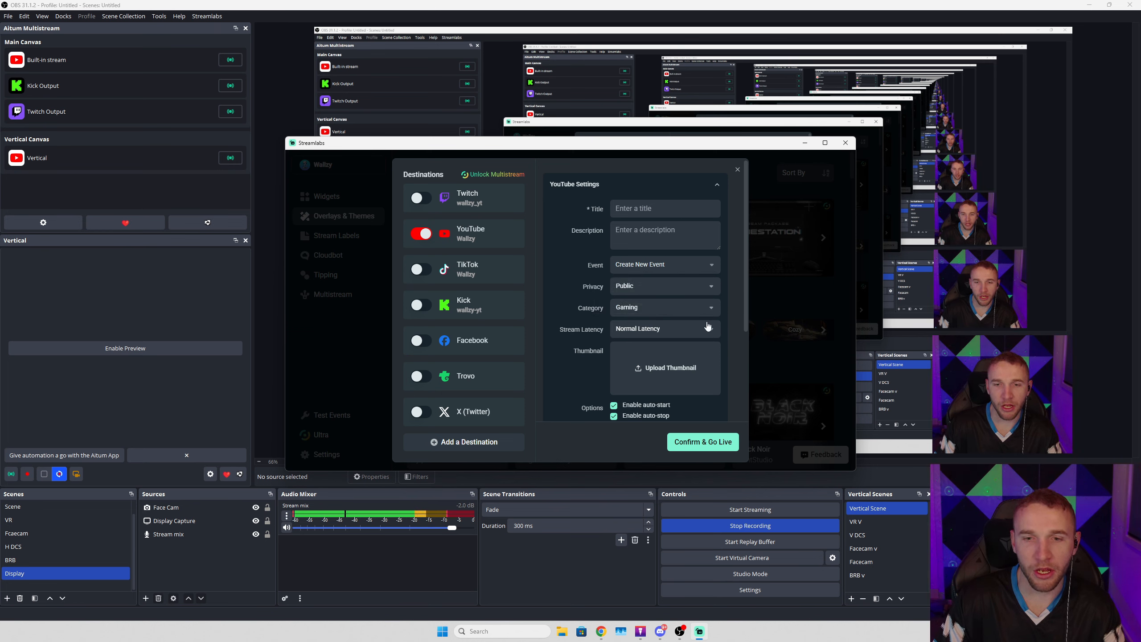
Step: Review the stream latency choices and remaining YouTube options in the go-live settings, and close Streamlabs without going live
{"action": "left_click", "coordinate": [687, 330]}
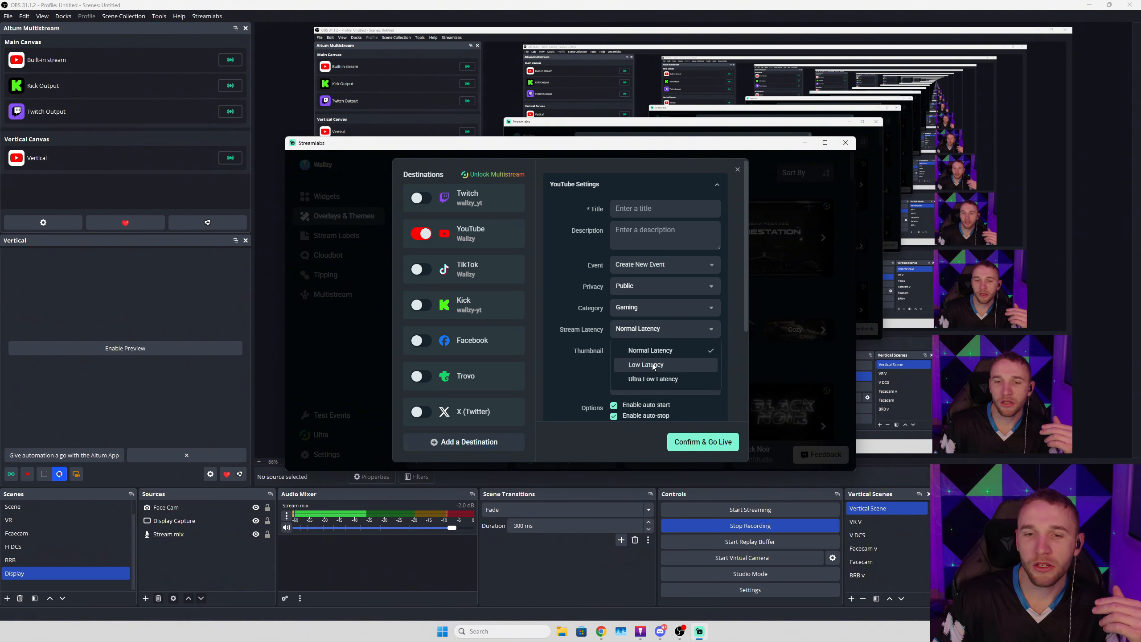
{"action": "left_click", "coordinate": [724, 266]}
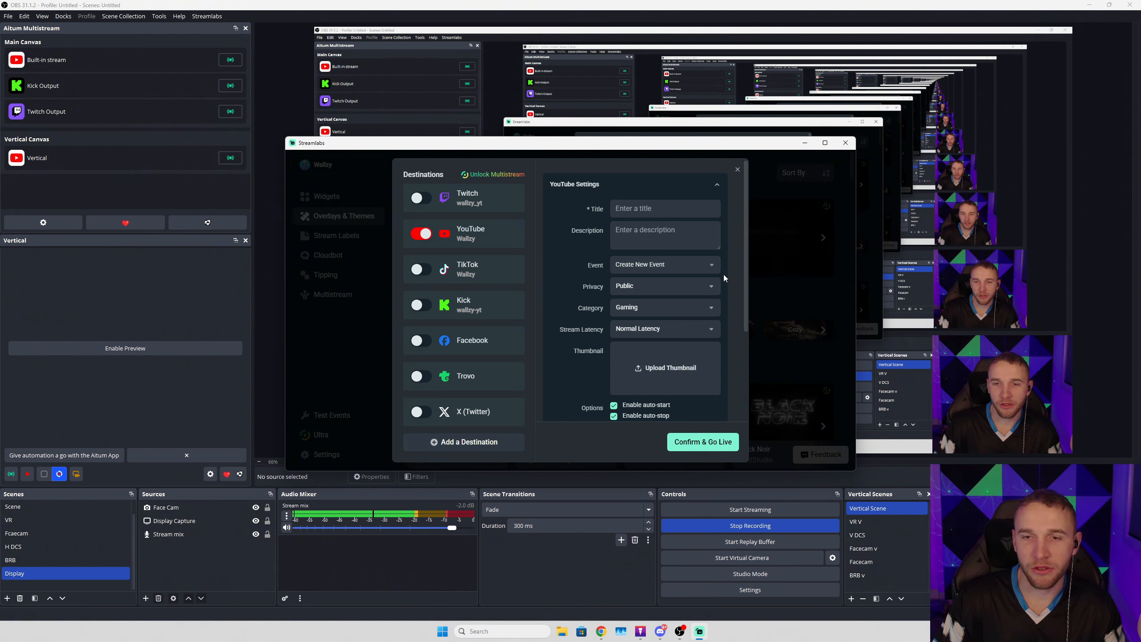
{"action": "left_click", "coordinate": [692, 272]}
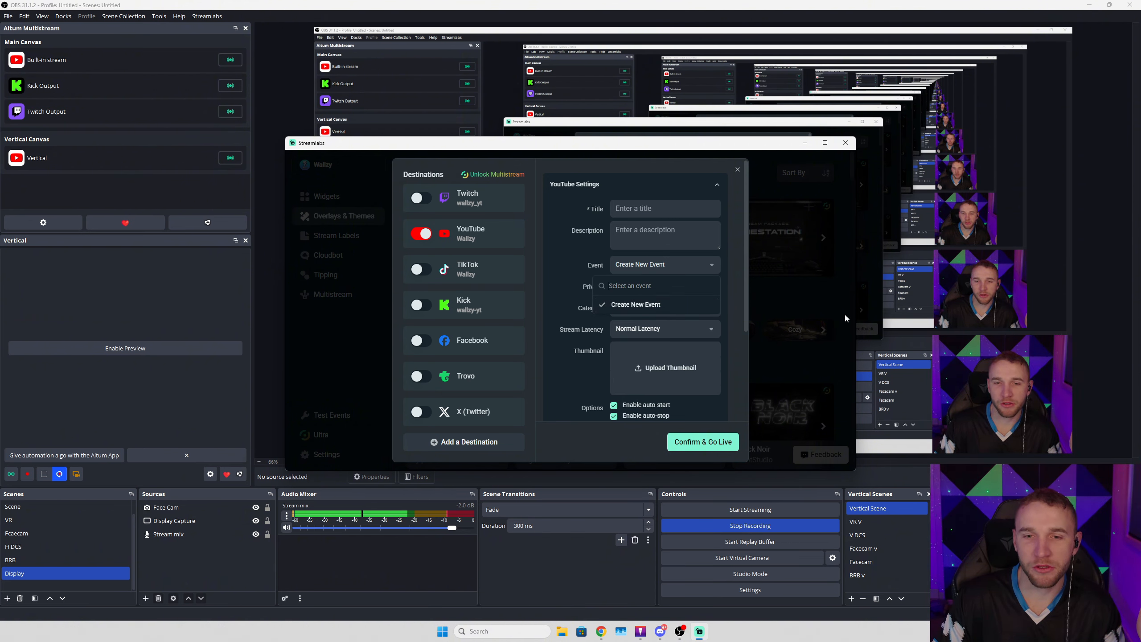
{"action": "left_click", "coordinate": [651, 309]}
{"action": "scroll", "coordinate": [656, 286], "scroll_direction": "down", "scroll_amount": 3}
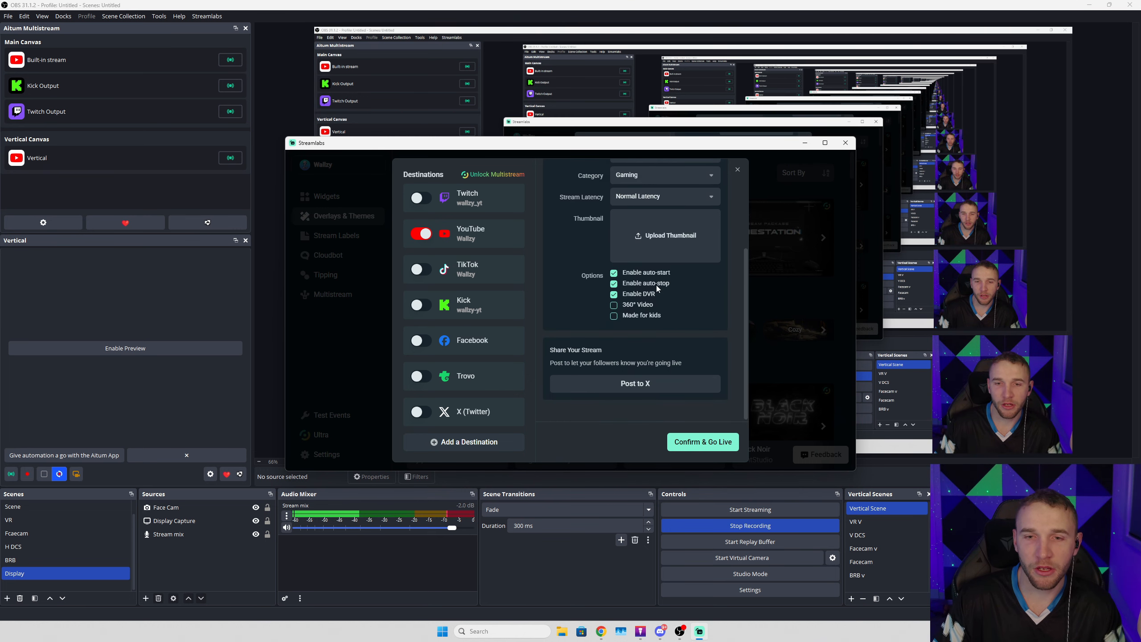
{"action": "left_click", "coordinate": [642, 196]}
{"action": "left_click", "coordinate": [728, 274]}
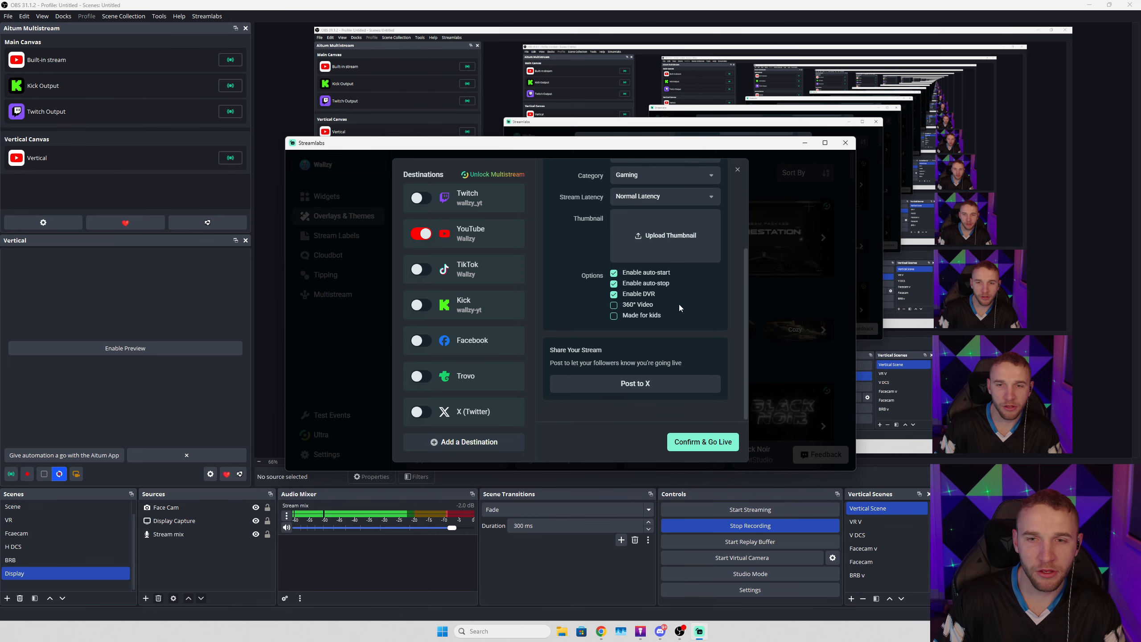
{"action": "left_click", "coordinate": [845, 143]}
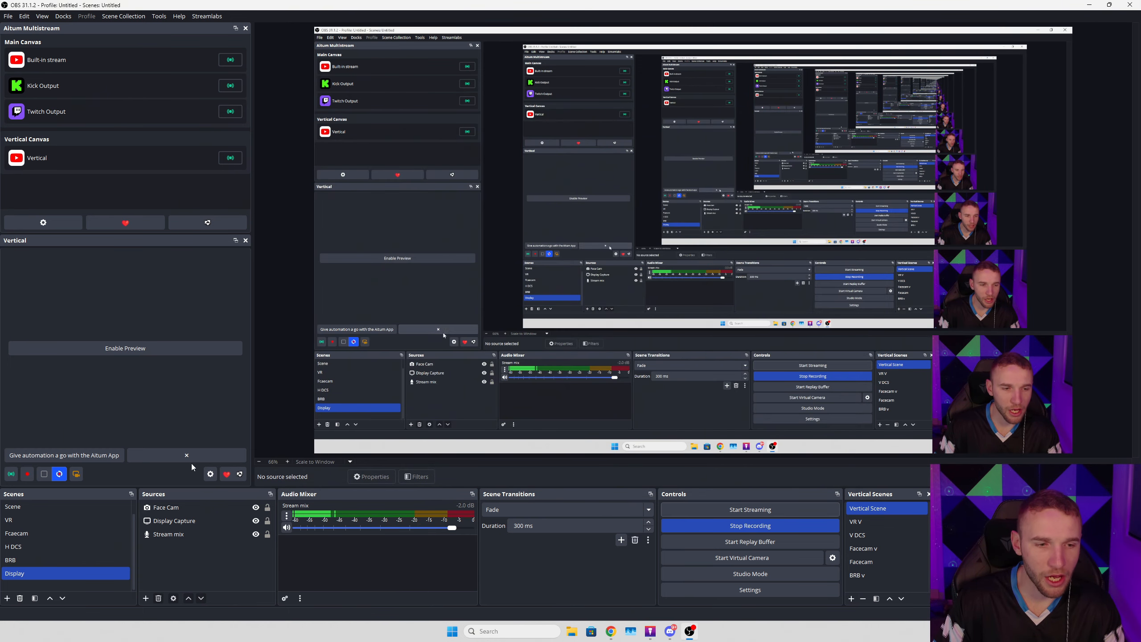
Step: Enable the vertical canvas preview and start streaming the vertical output
{"action": "left_click", "coordinate": [162, 344]}
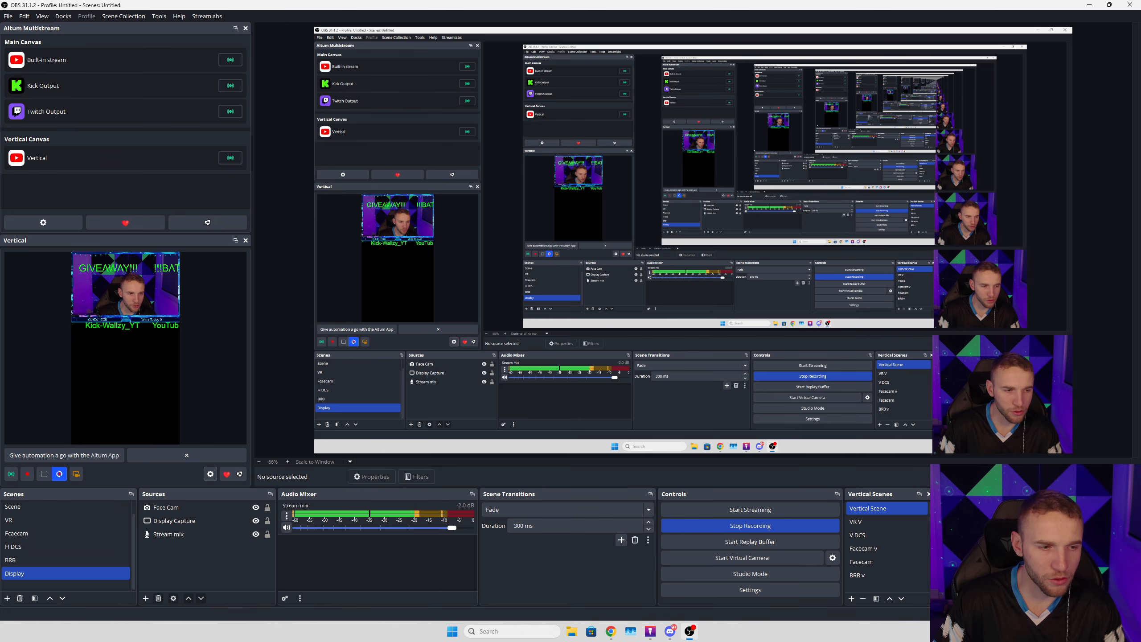
{"action": "left_click", "coordinate": [14, 476]}
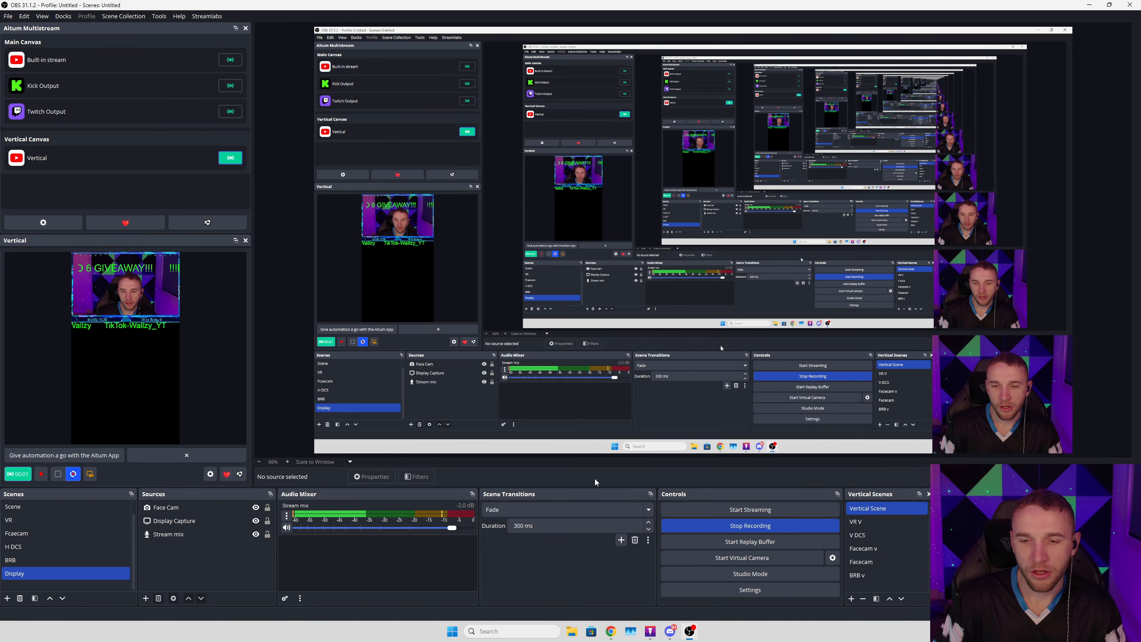
Step: Start the main stream to bring up the Streamlabs go-live settings, check YouTube's event choices, and dismiss Streamlabs without going live
{"action": "left_click", "coordinate": [744, 510]}
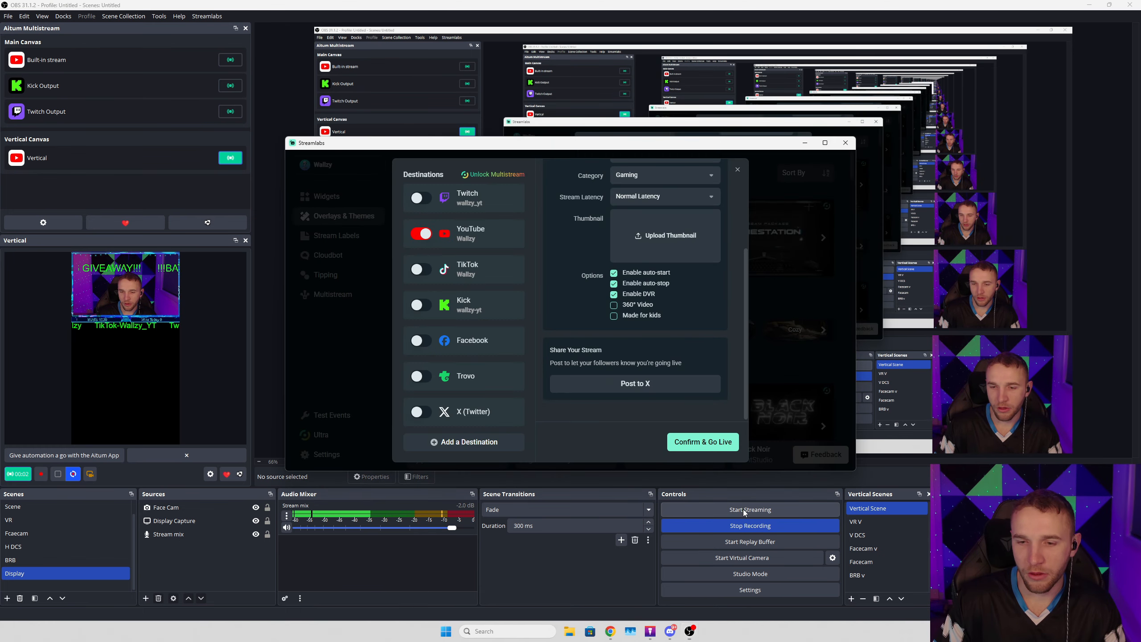
{"action": "scroll", "coordinate": [695, 220], "scroll_direction": "up", "scroll_amount": 3}
{"action": "left_click", "coordinate": [665, 269]}
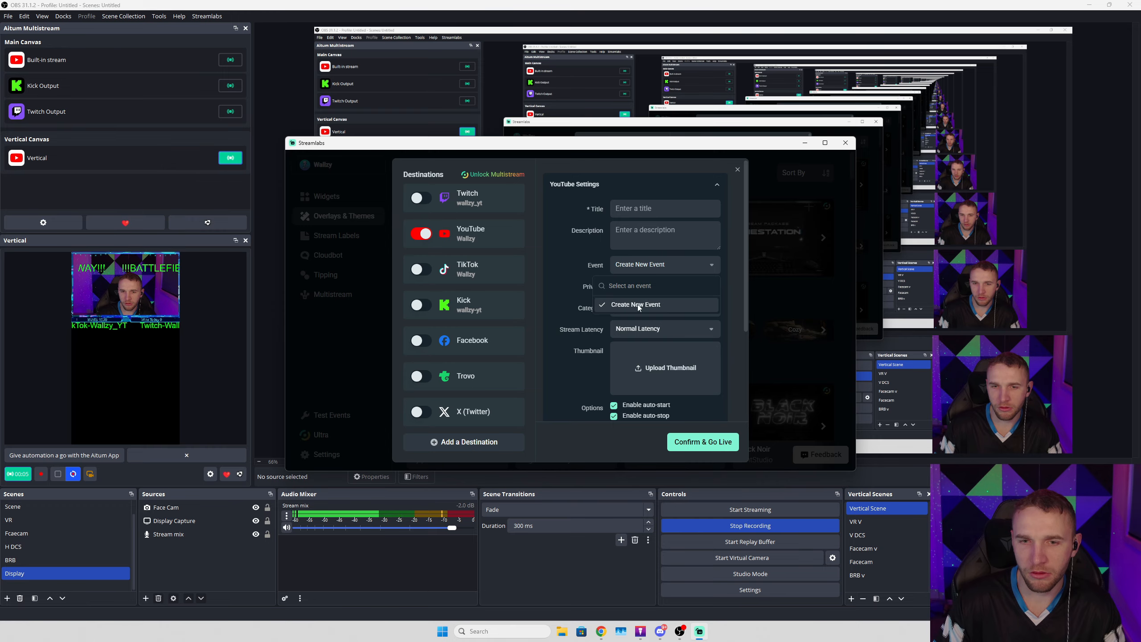
{"action": "left_click", "coordinate": [737, 170]}
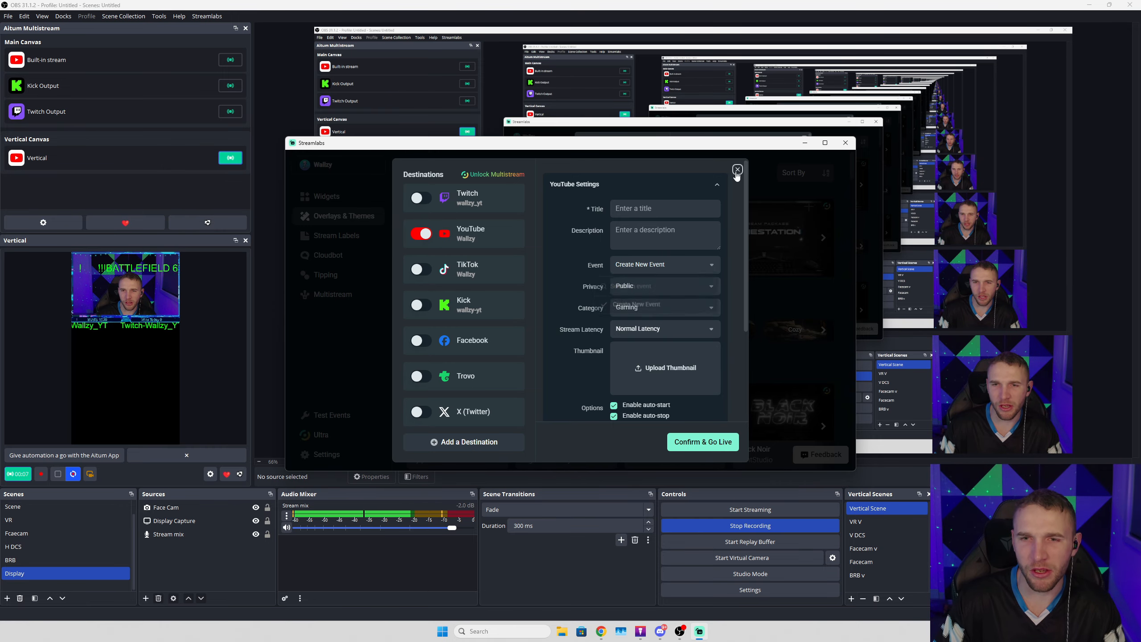
{"action": "left_click", "coordinate": [737, 170]}
{"action": "left_click", "coordinate": [807, 144]}
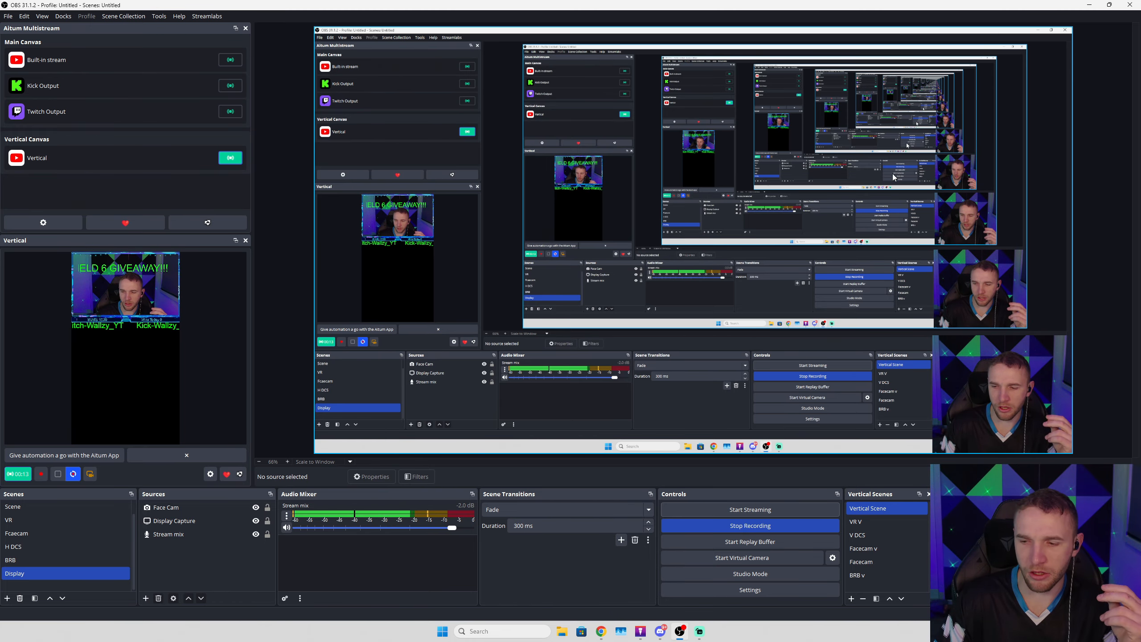
Step: Move OBS out of the way and open the scheduled [V] Borderlands 4 stream in YouTube Studio
{"action": "left_click_drag", "start_coordinate": [1005, 6], "coordinate": [0, 9]}
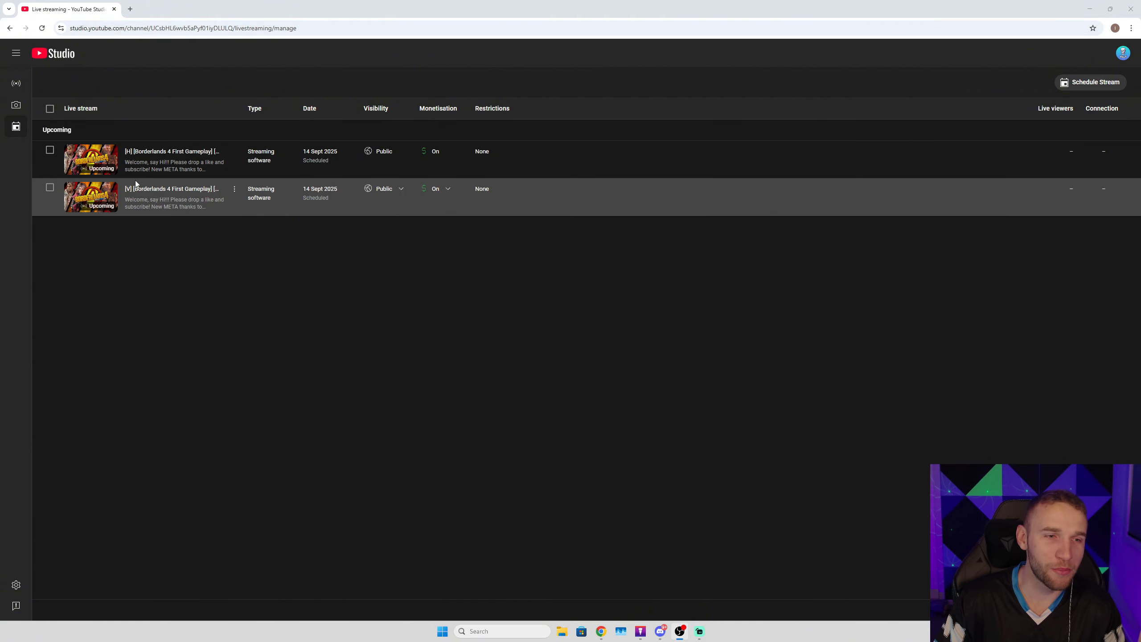
{"action": "left_click", "coordinate": [148, 189]}
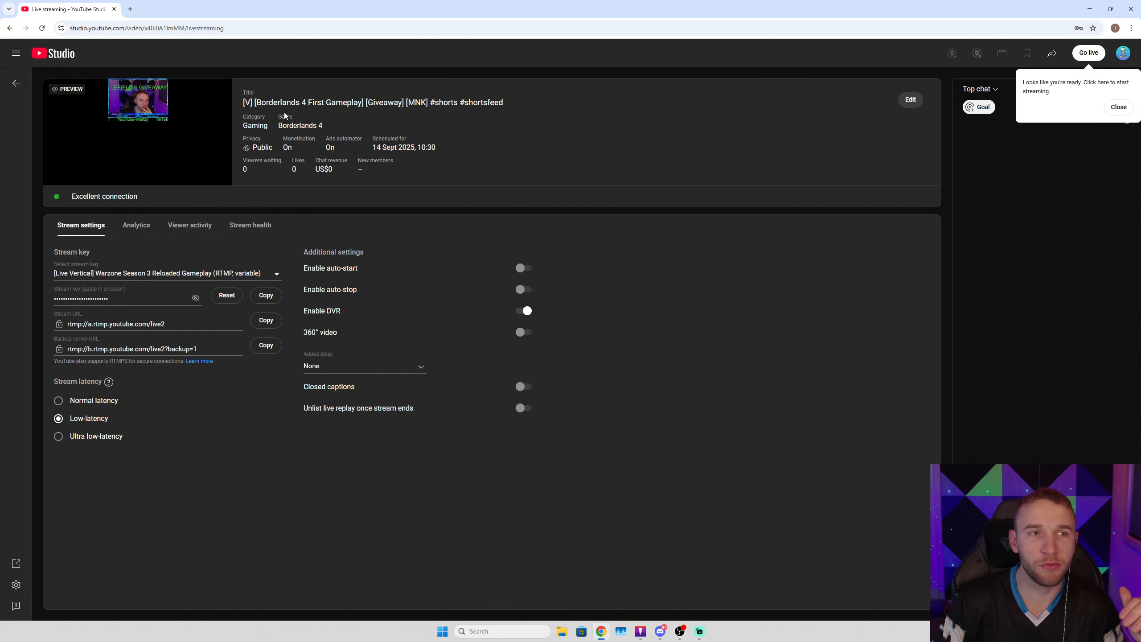
Step: Open the YouTube channel's live streams in a new browser tab and view the upcoming [V] Borderlands 4 stream's public page
{"action": "key", "text": "ctrl+t"}
{"action": "left_click", "coordinate": [540, 227]}
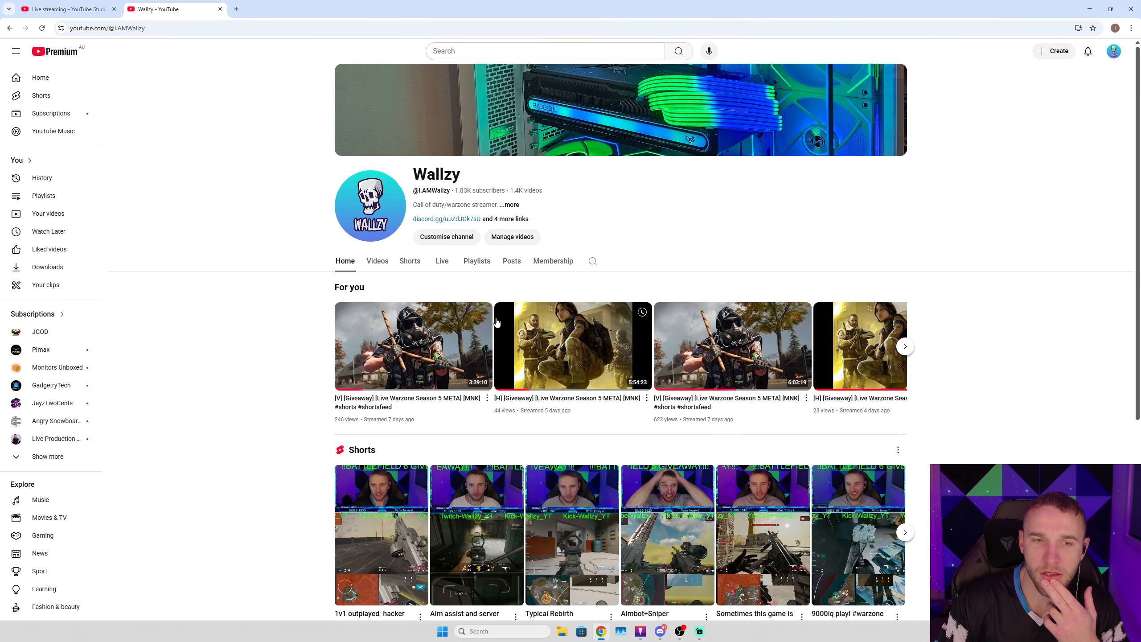
{"action": "left_click", "coordinate": [450, 265]}
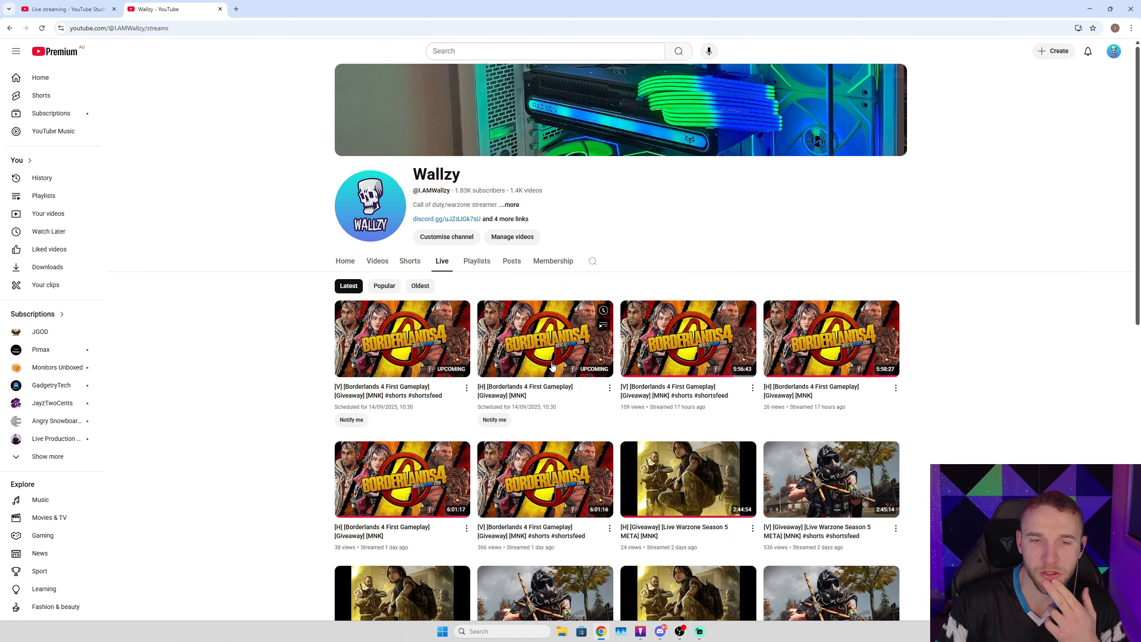
{"action": "left_click", "coordinate": [381, 368]}
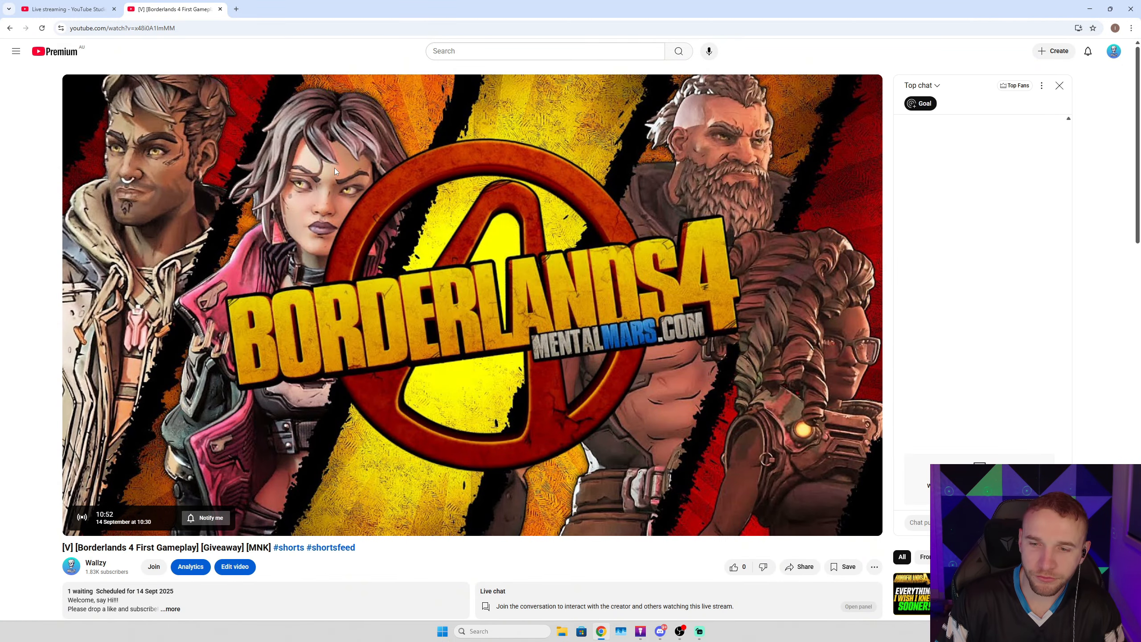
Step: Compare the [V] stream's Studio preview with its public watch page, and return to the list of scheduled streams
{"action": "left_click", "coordinate": [90, 9]}
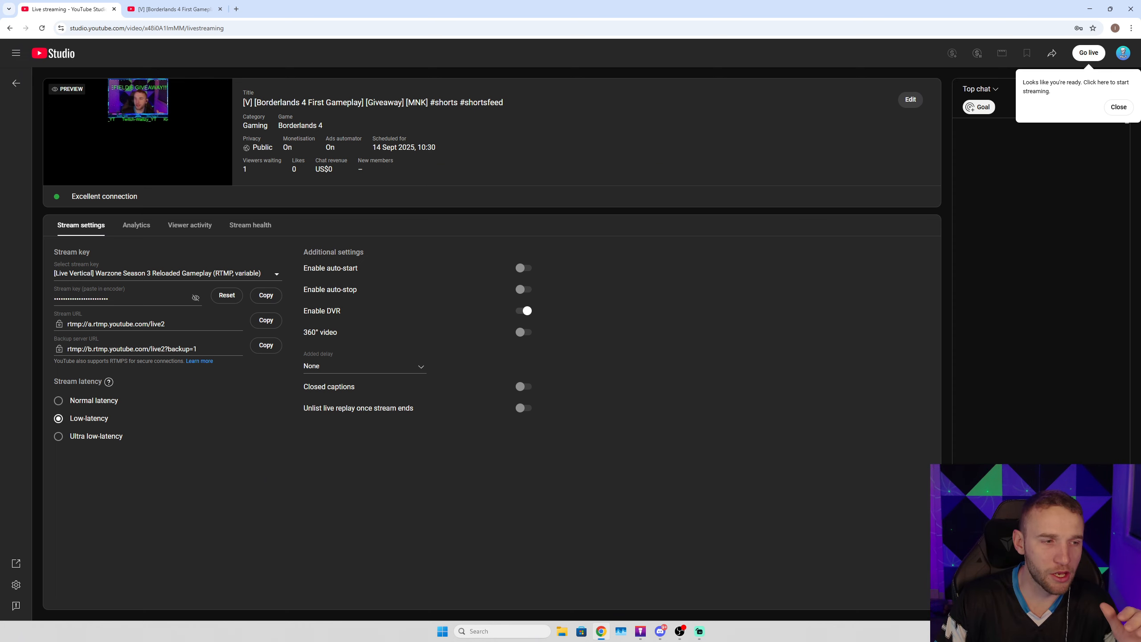
{"action": "mouse_move", "coordinate": [64, 163]}
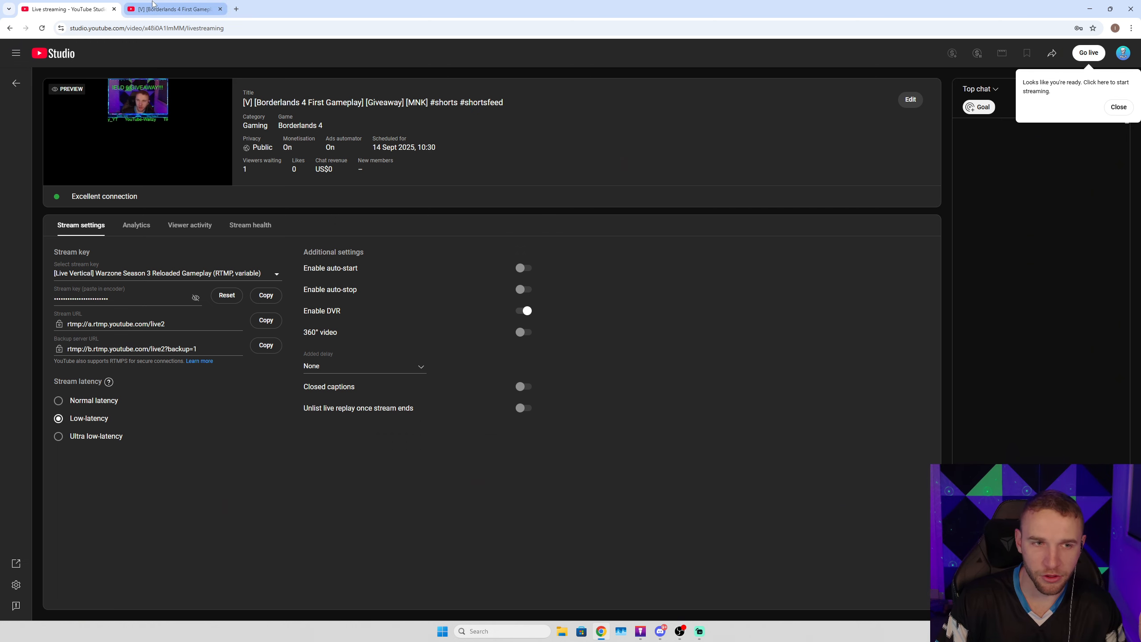
{"action": "left_click", "coordinate": [175, 9]}
{"action": "left_click", "coordinate": [68, 9]}
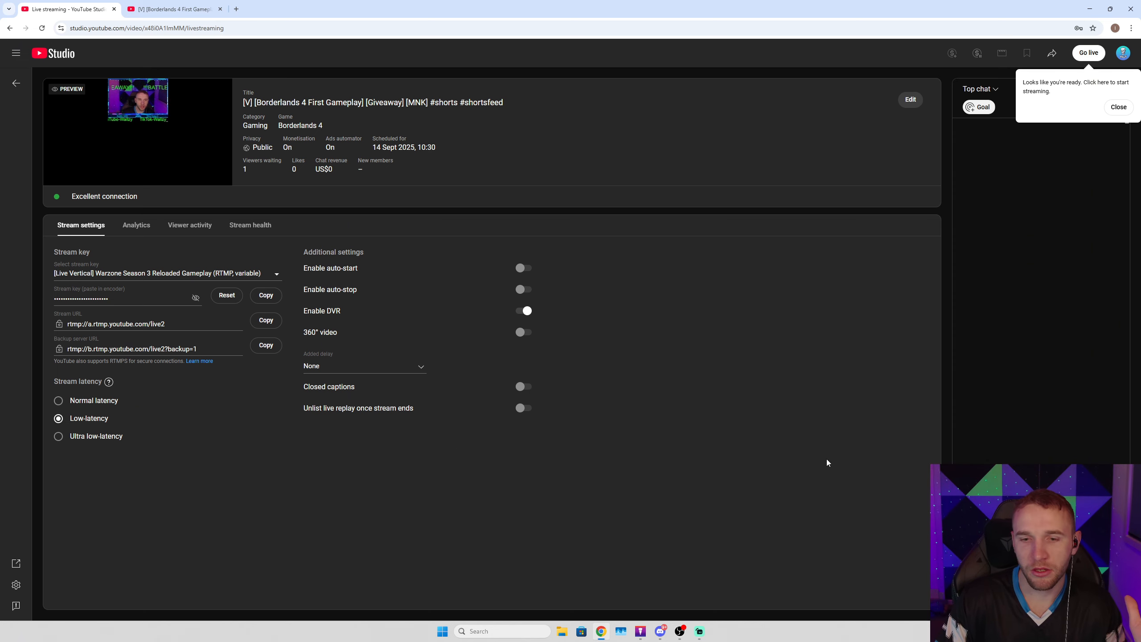
{"action": "left_click", "coordinate": [15, 83]}
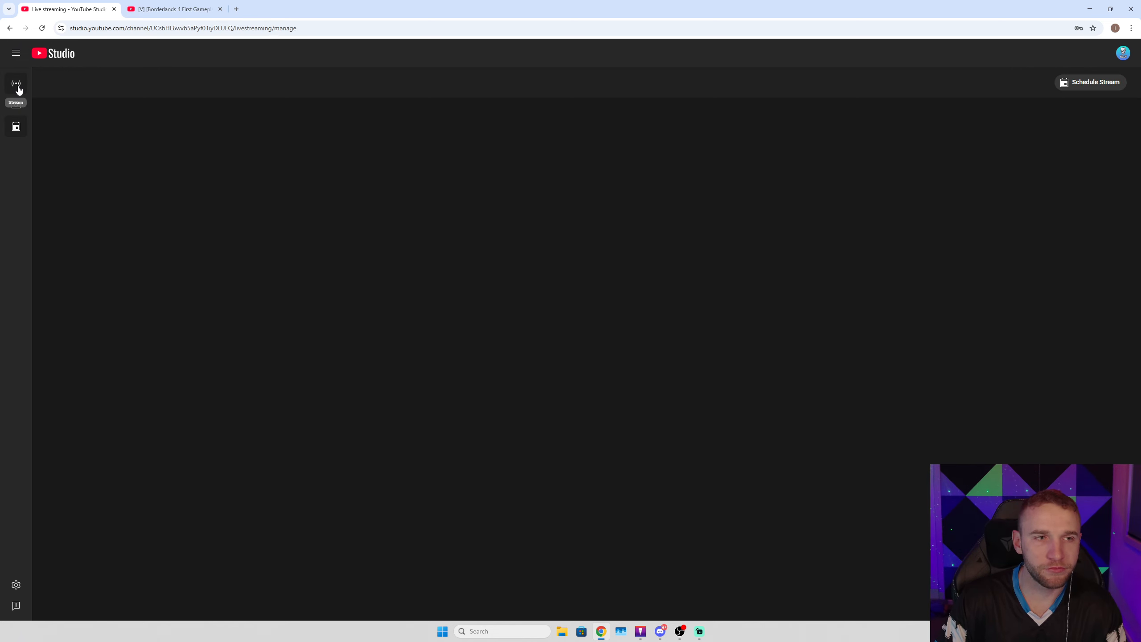